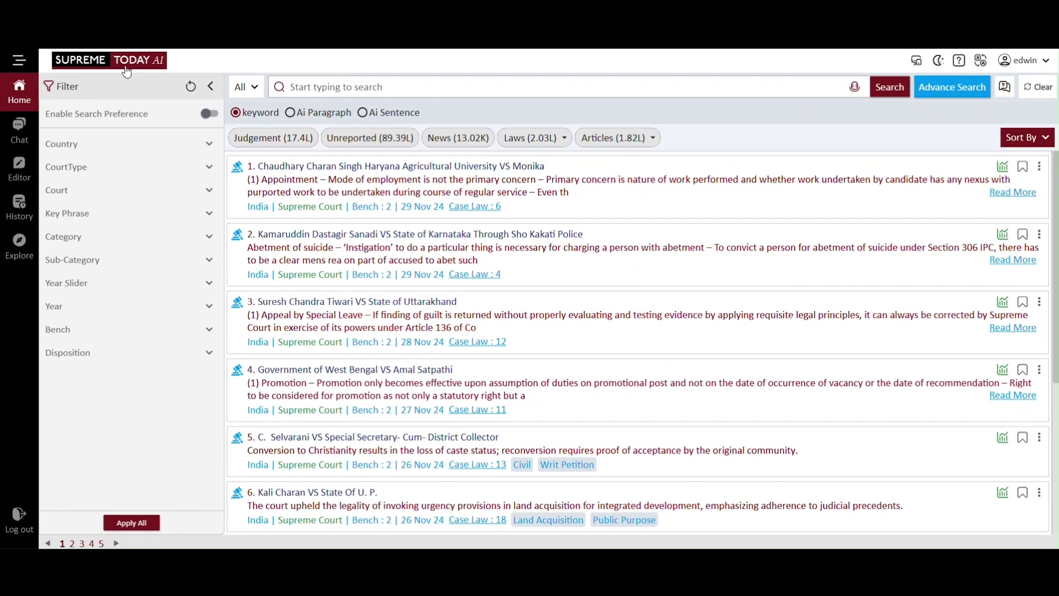
# Step: Go to the AI chat and try the Ask a Question, Draft and Analyze task cards, settling on Ask a Question
pyautogui.click(191, 148)
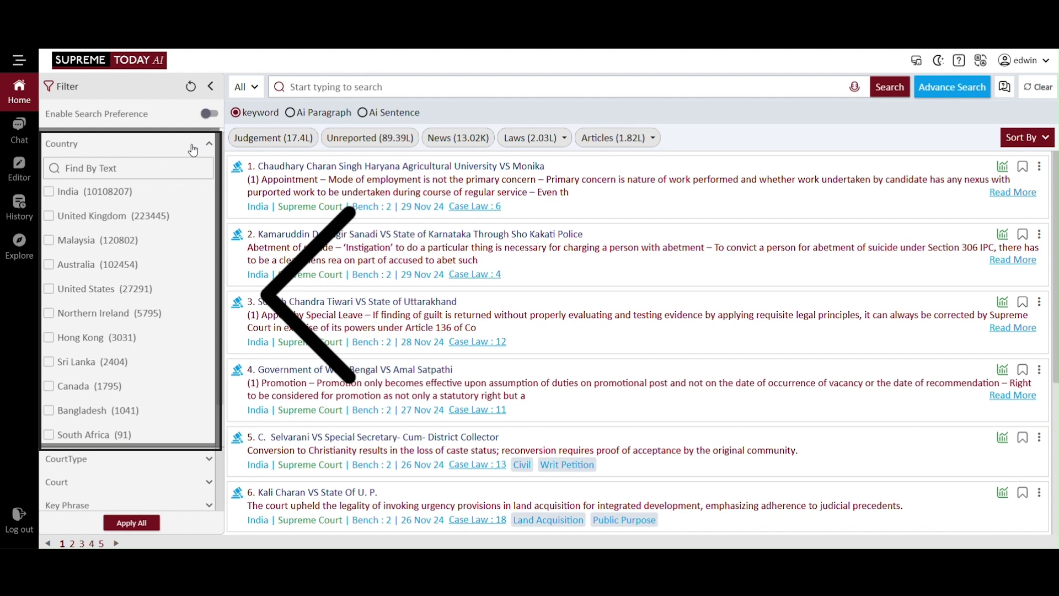
pyautogui.click(192, 147)
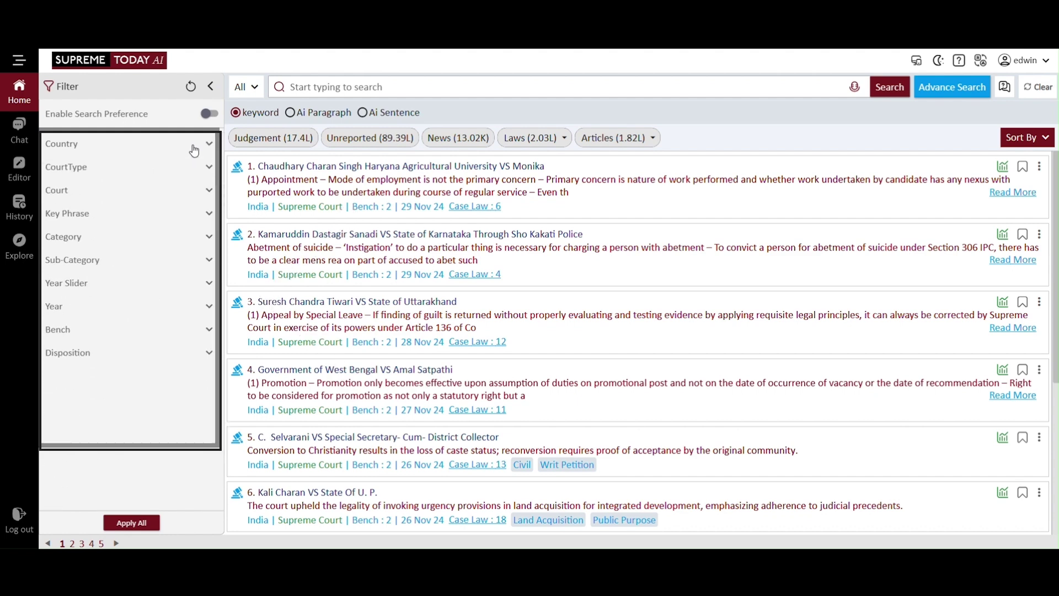
pyautogui.click(18, 131)
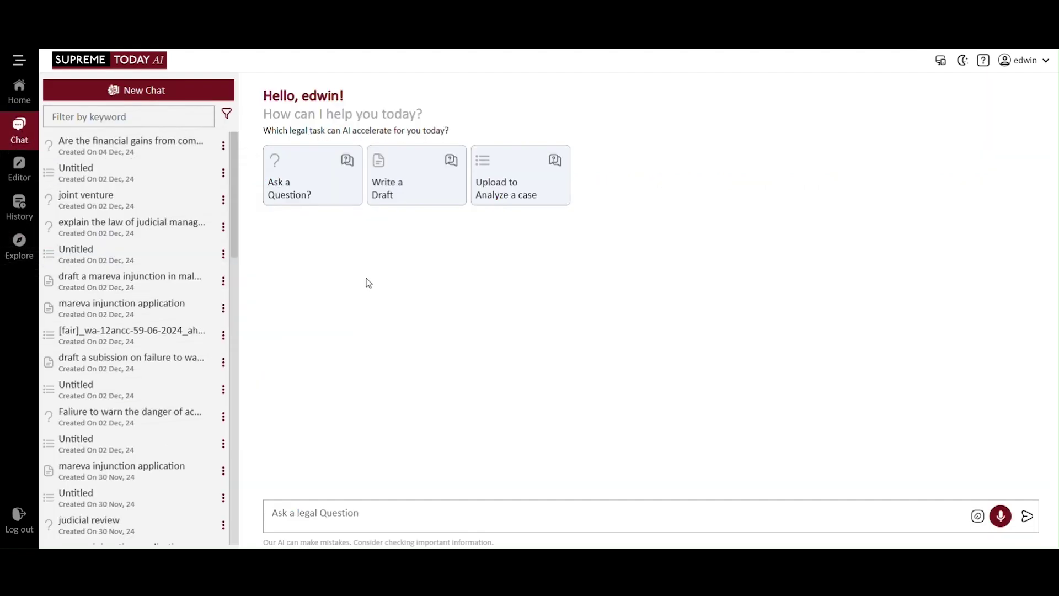
pyautogui.click(310, 180)
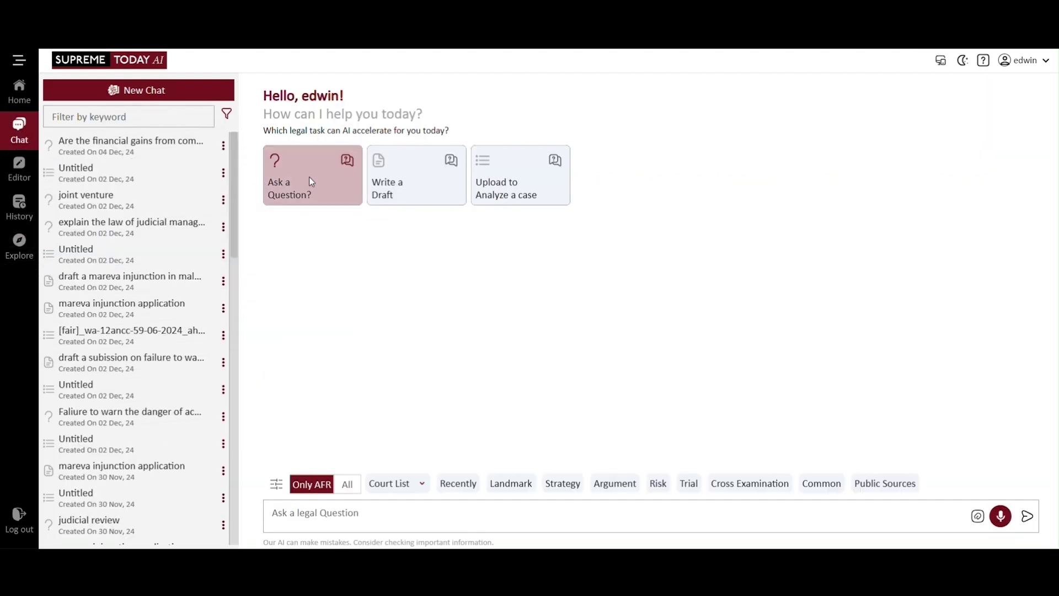
pyautogui.click(416, 191)
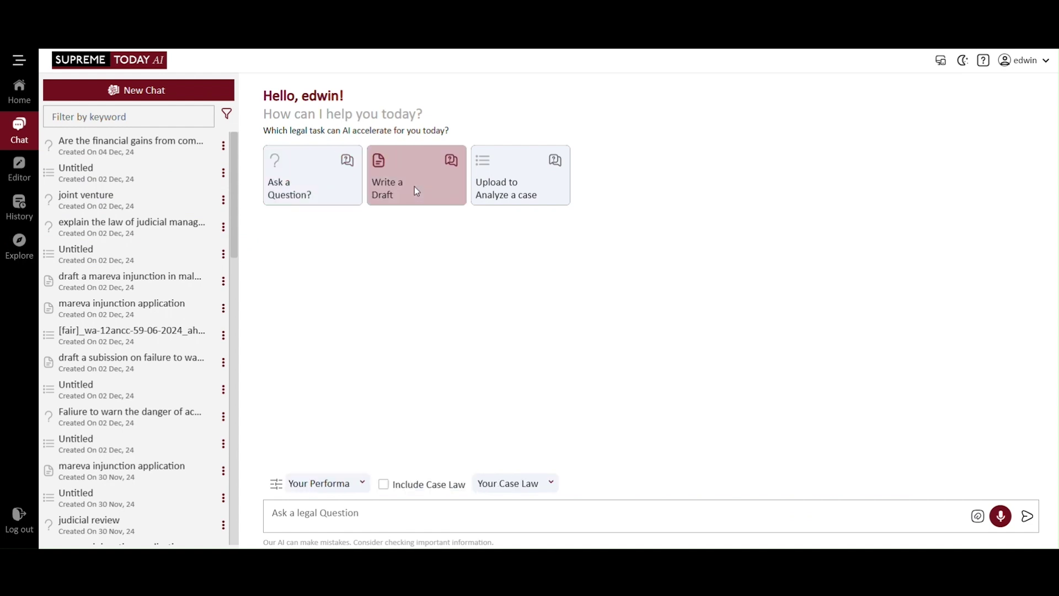
pyautogui.click(531, 185)
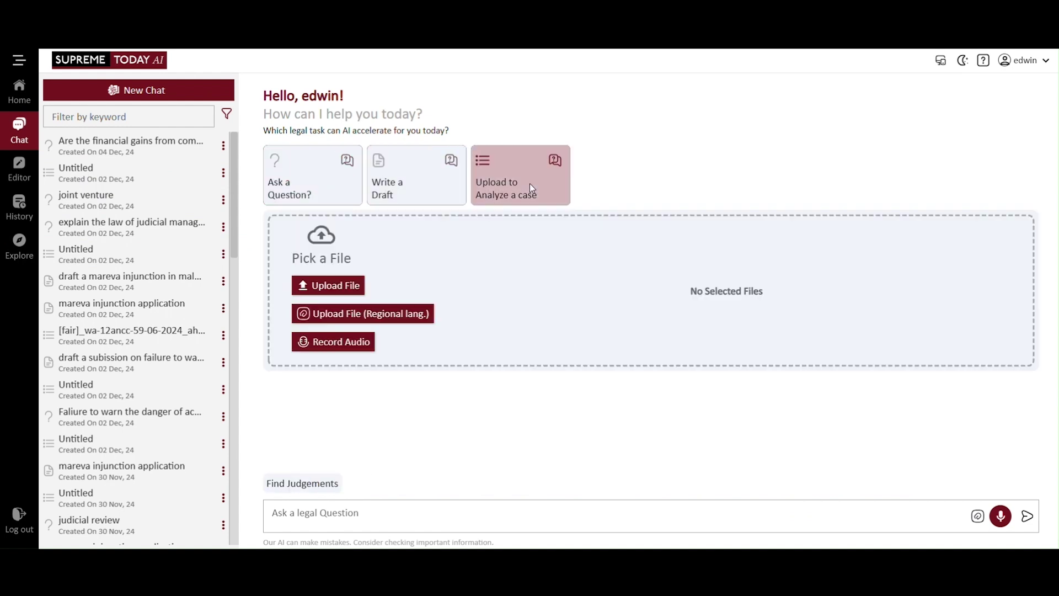
pyautogui.click(287, 182)
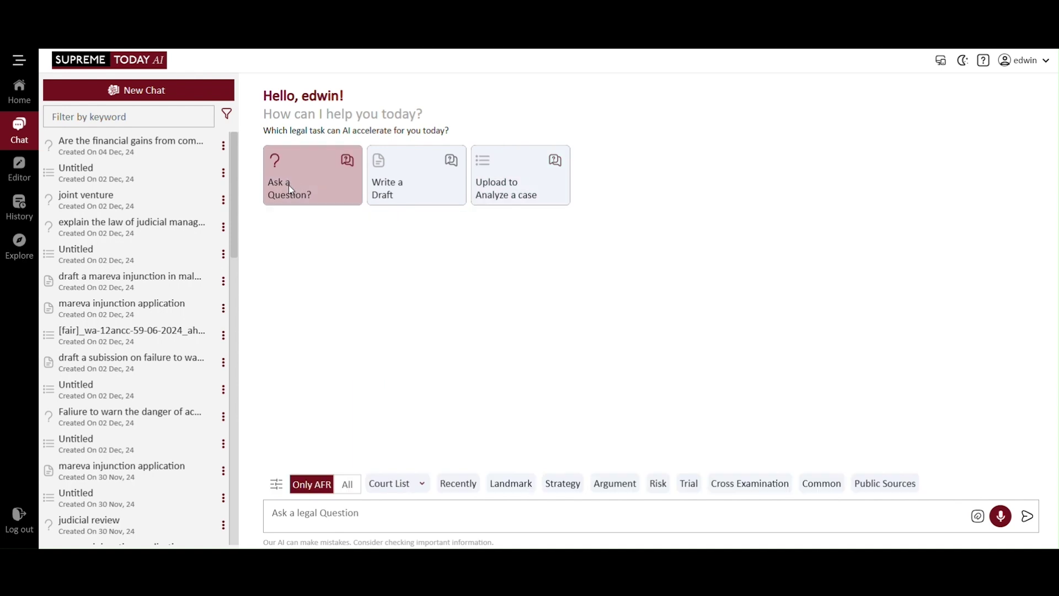
# Step: Limit the court list to Malaysian courts by dropping India and applying the selection
pyautogui.click(401, 485)
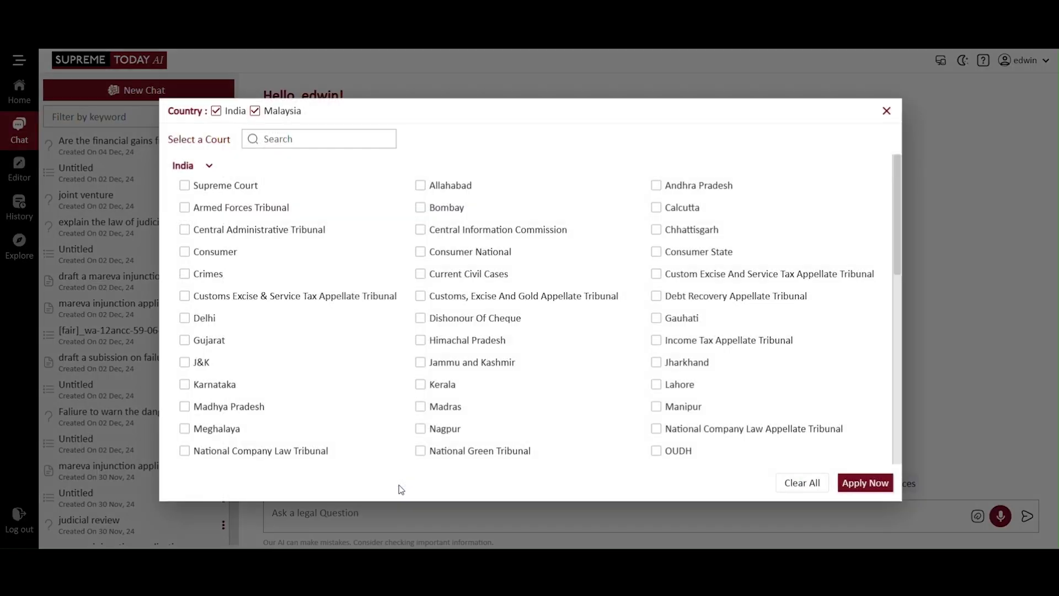
pyautogui.click(215, 111)
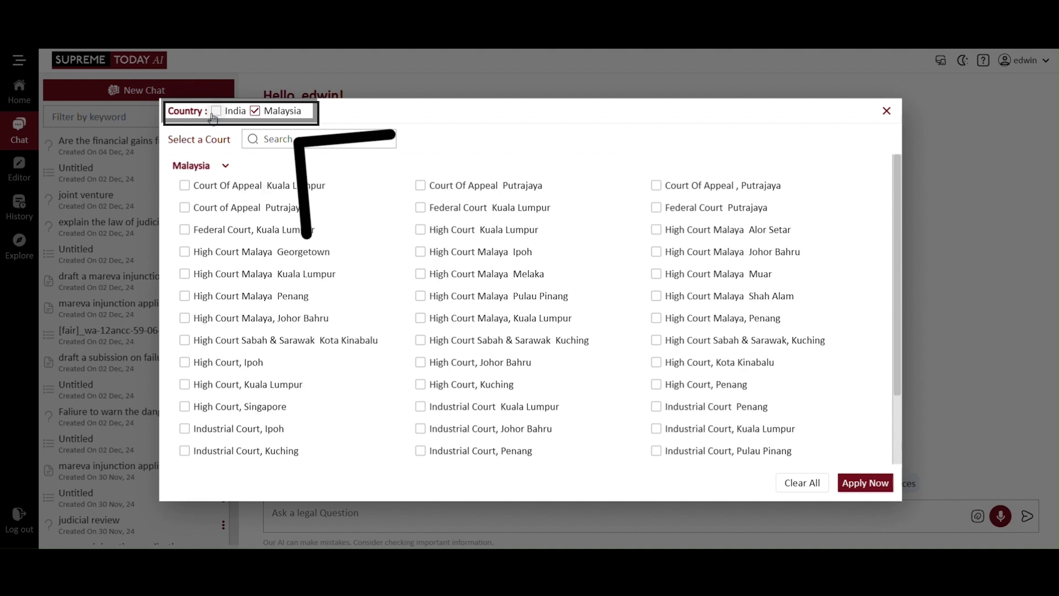
pyautogui.click(862, 484)
# Step: Bring up the recent question suggestions and scroll through them
pyautogui.click(412, 520)
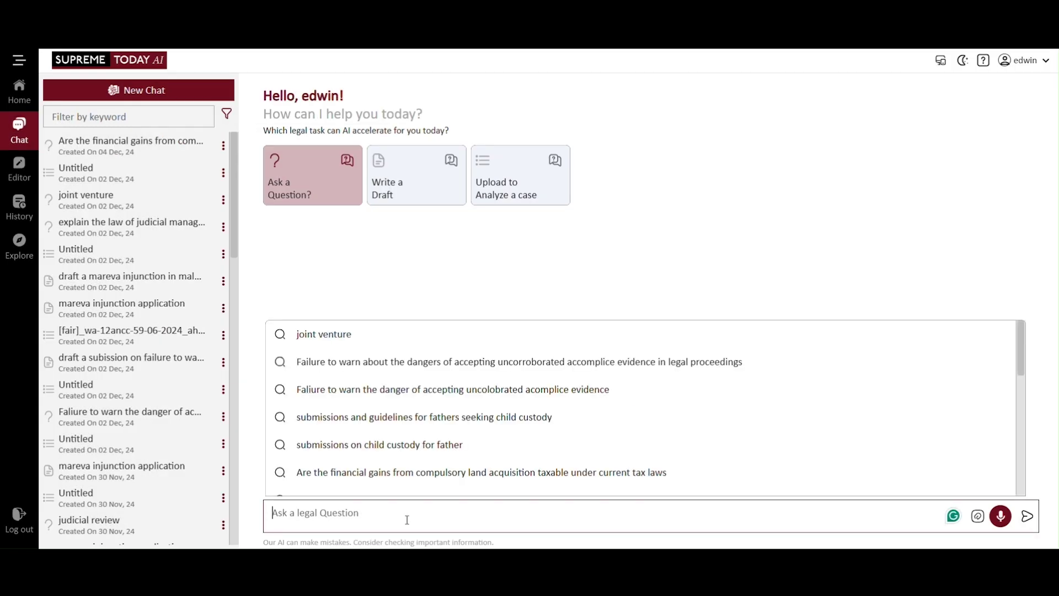
pyautogui.scroll(-1, 582, 390)
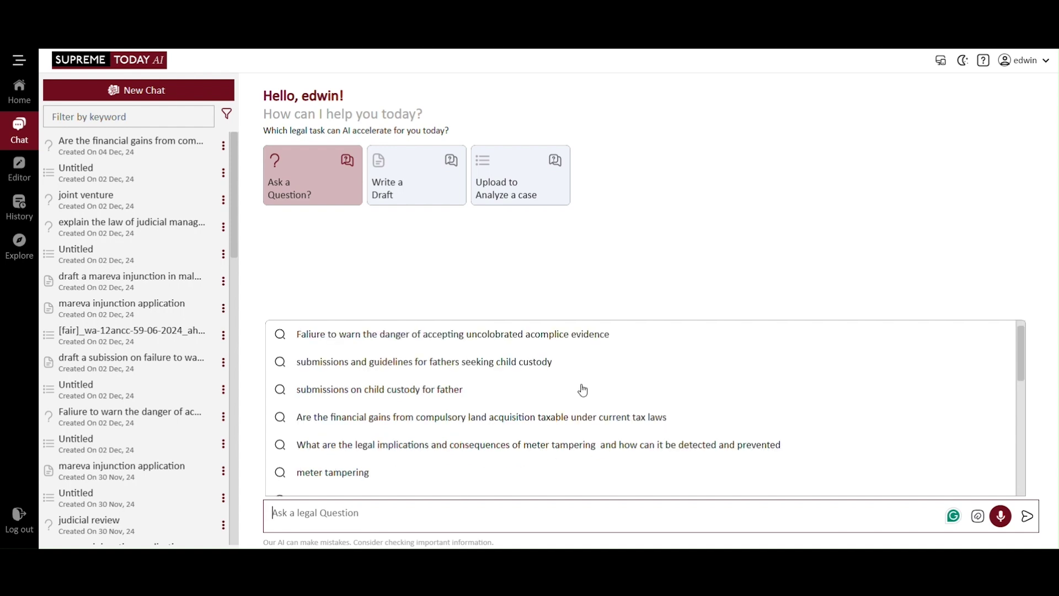
pyautogui.scroll(-2, 583, 390)
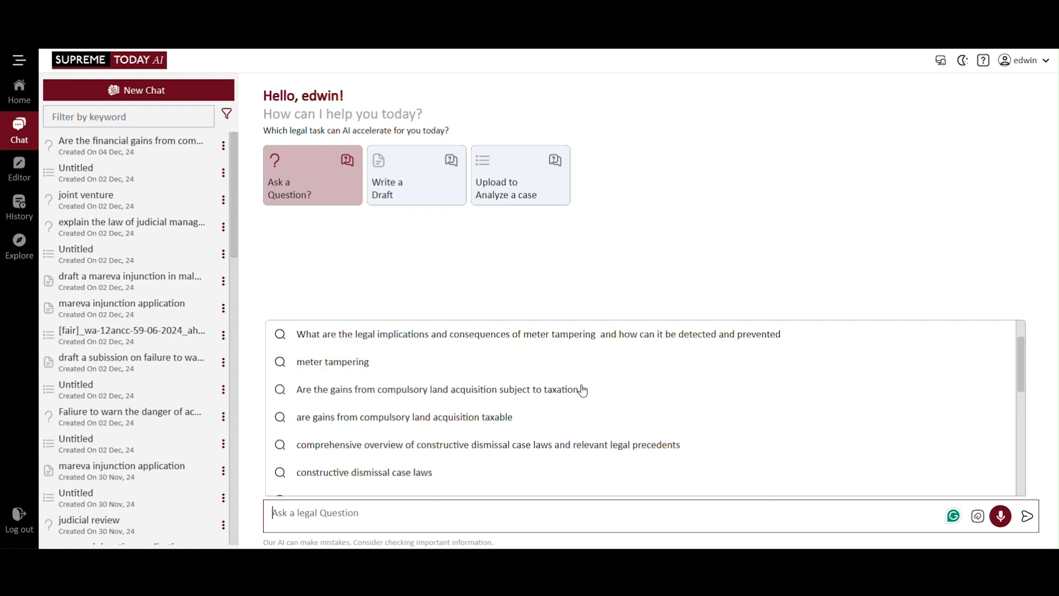
pyautogui.scroll(-1, 583, 390)
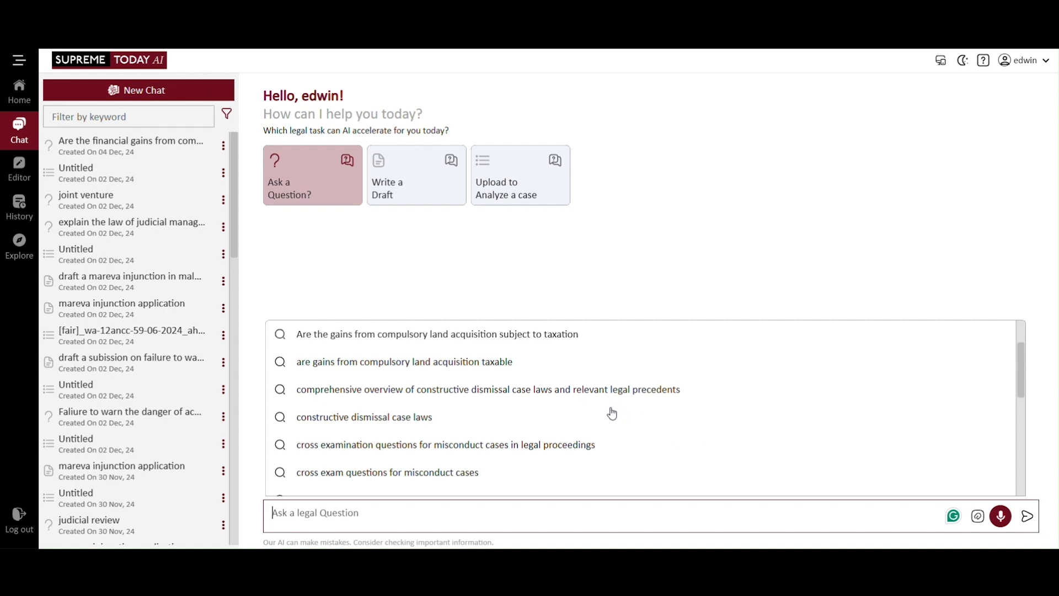
# Step: Ask for a comprehensive overview of constructive dismissal case laws and legal precedents, then read the answer
pyautogui.click(345, 396)
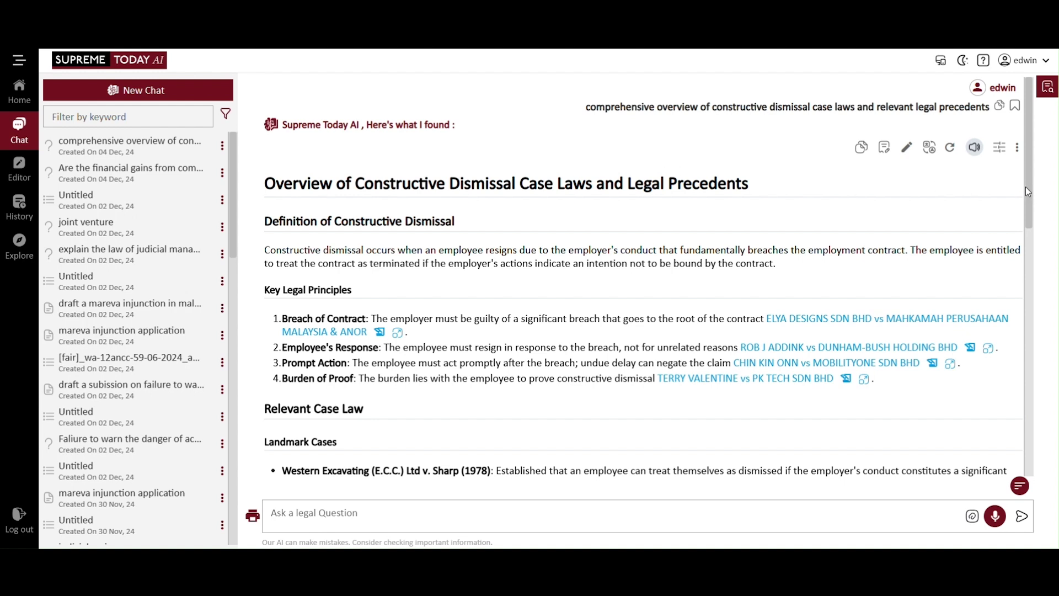
pyautogui.moveTo(1025, 186)
pyautogui.mouseDown()
pyautogui.moveTo(1031, 234)
pyautogui.moveTo(1018, 245)
pyautogui.mouseUp()
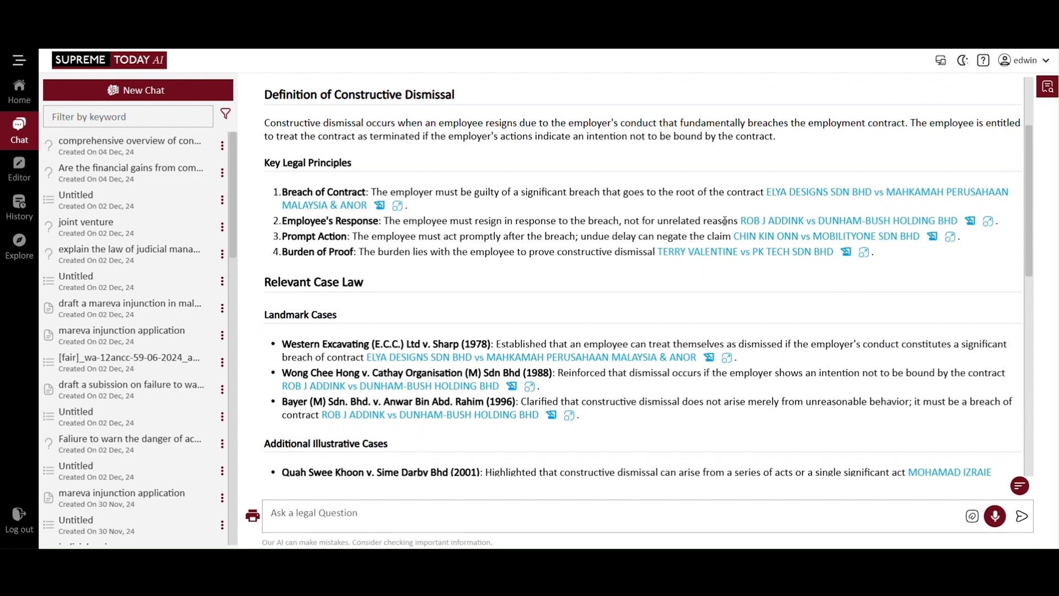
# Step: Open the cited Elya Designs v Mahkamah Perusahaan judgment and show the AI Assistant beside it
pyautogui.click(909, 194)
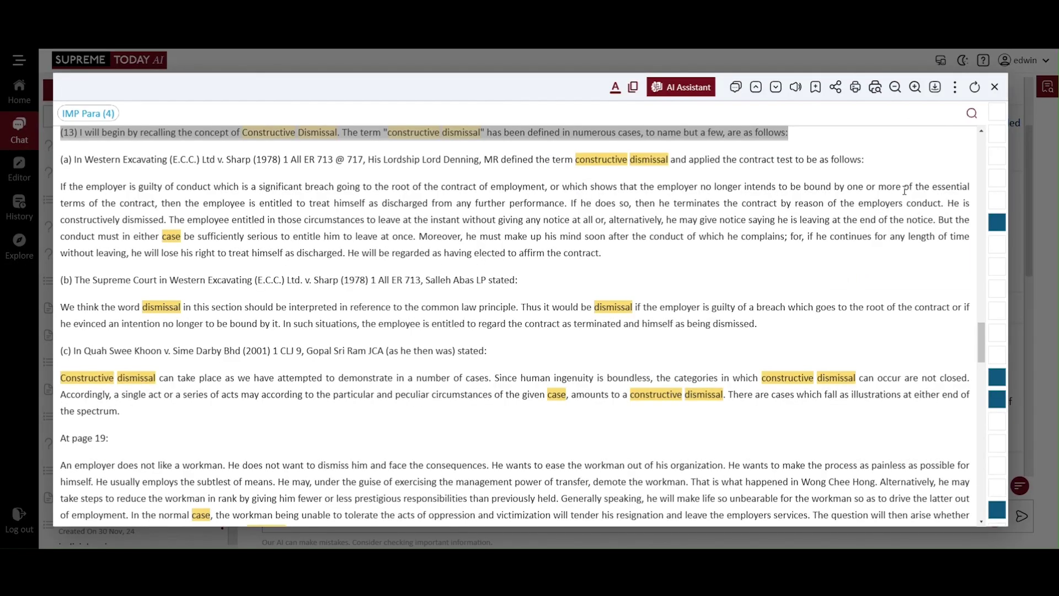
pyautogui.scroll(4, 631, 269)
pyautogui.scroll(4, 564, 295)
pyautogui.moveTo(985, 304); pyautogui.dragTo(983, 136)
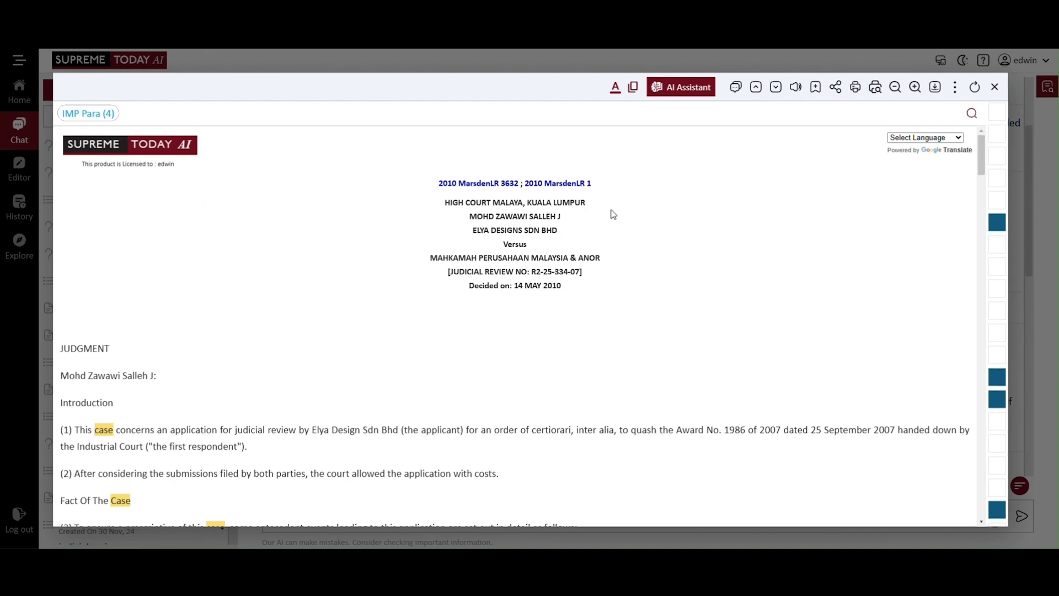
pyautogui.tripleClick(455, 181)
pyautogui.click(694, 249)
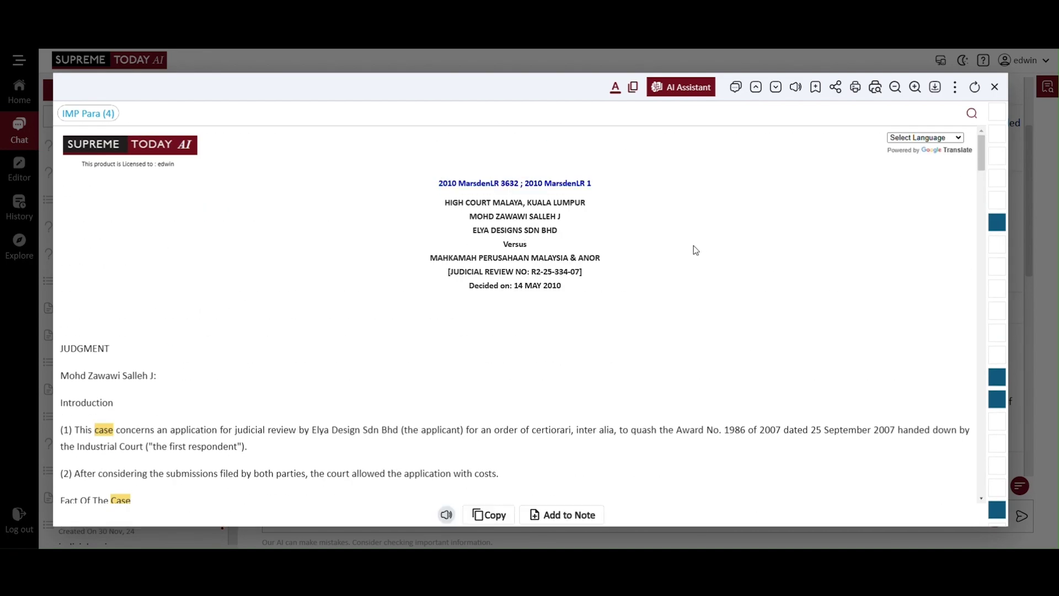
pyautogui.click(675, 89)
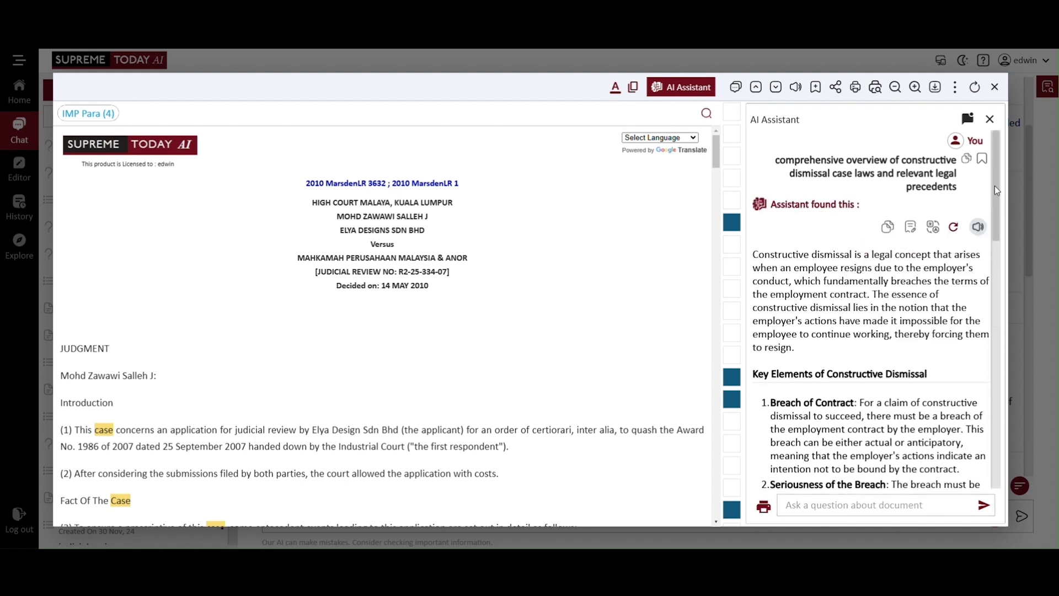
pyautogui.moveTo(996, 189); pyautogui.dragTo(1003, 454)
# Step: Ask the document assistant to 'analyse this case' and explain its 'ratio decidendi'
pyautogui.click(861, 510)
pyautogui.write('analyse this case')
pyautogui.press('Return')
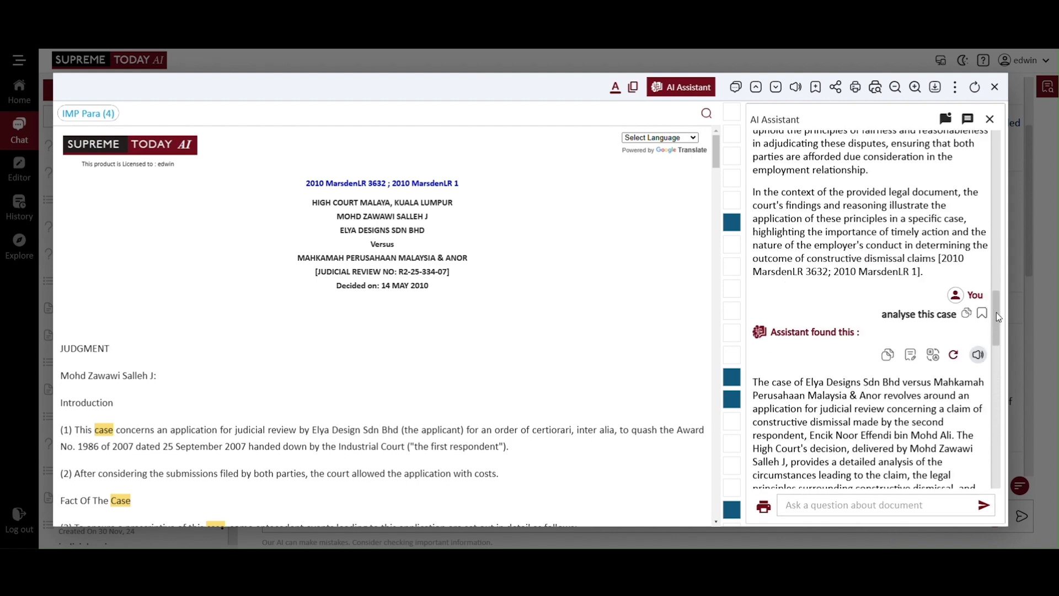
pyautogui.moveTo(996, 309); pyautogui.dragTo(998, 480)
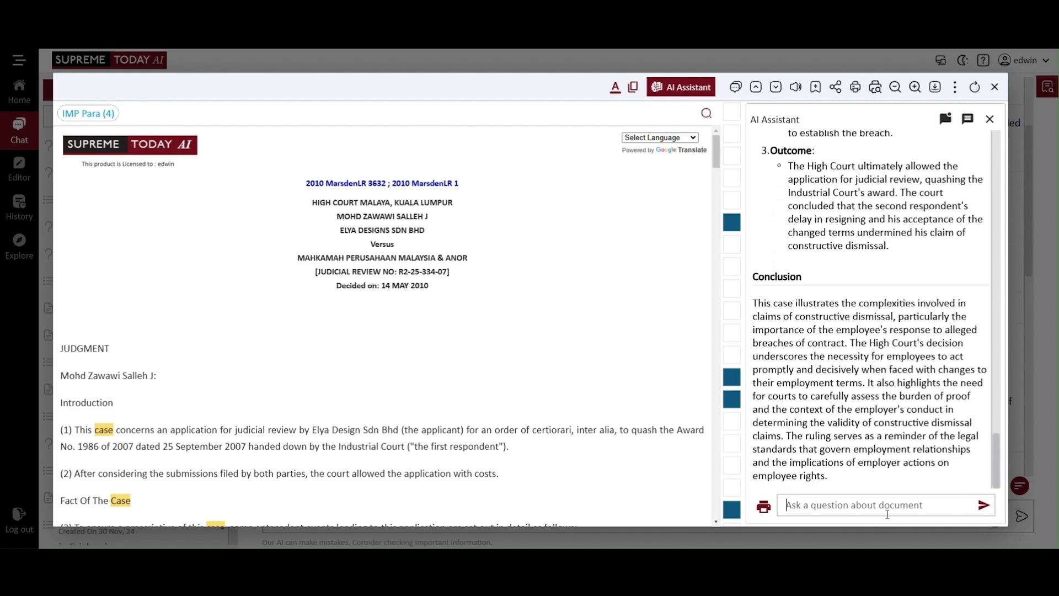
pyautogui.write('ratio decidendi')
pyautogui.press('Return')
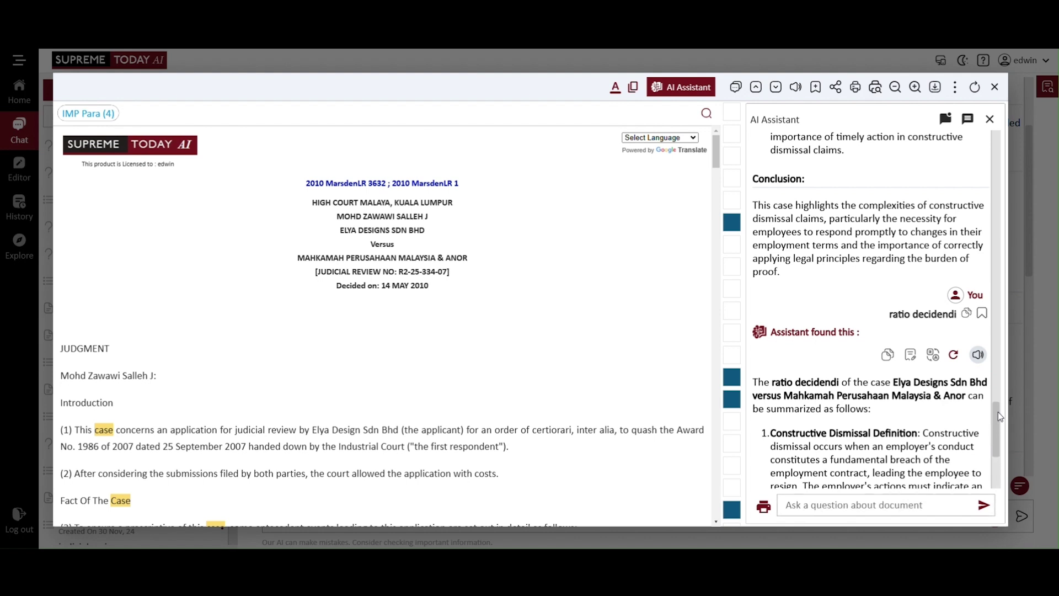
pyautogui.moveTo(997, 413); pyautogui.dragTo(995, 446)
# Step: Ask the assistant for the 'grounds of appeal' and 'has this case been appealed?'
pyautogui.click(929, 497)
pyautogui.write('ground')
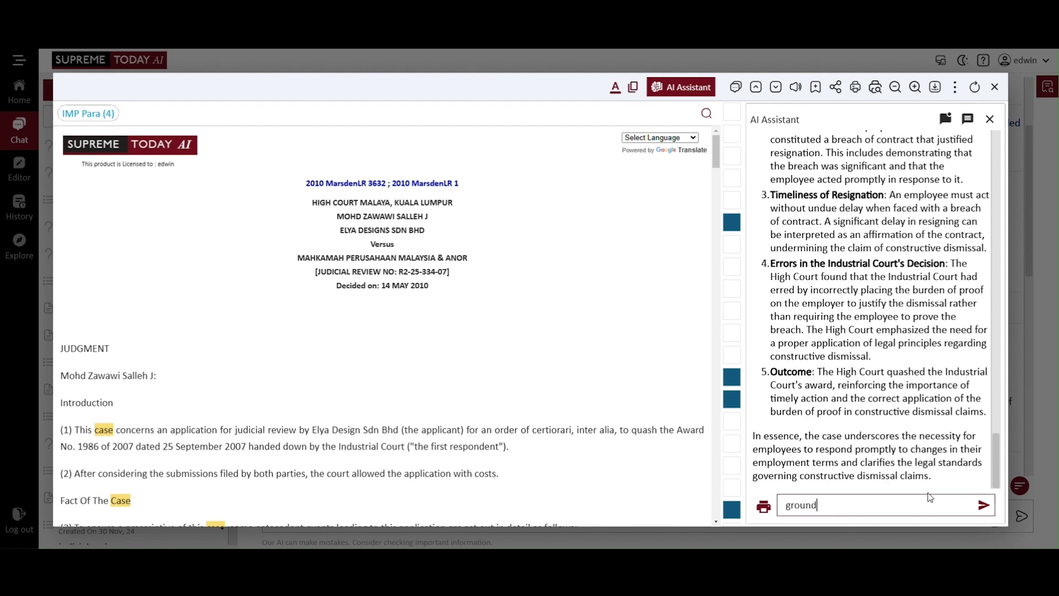
pyautogui.write('s of appeal')
pyautogui.press('Return')
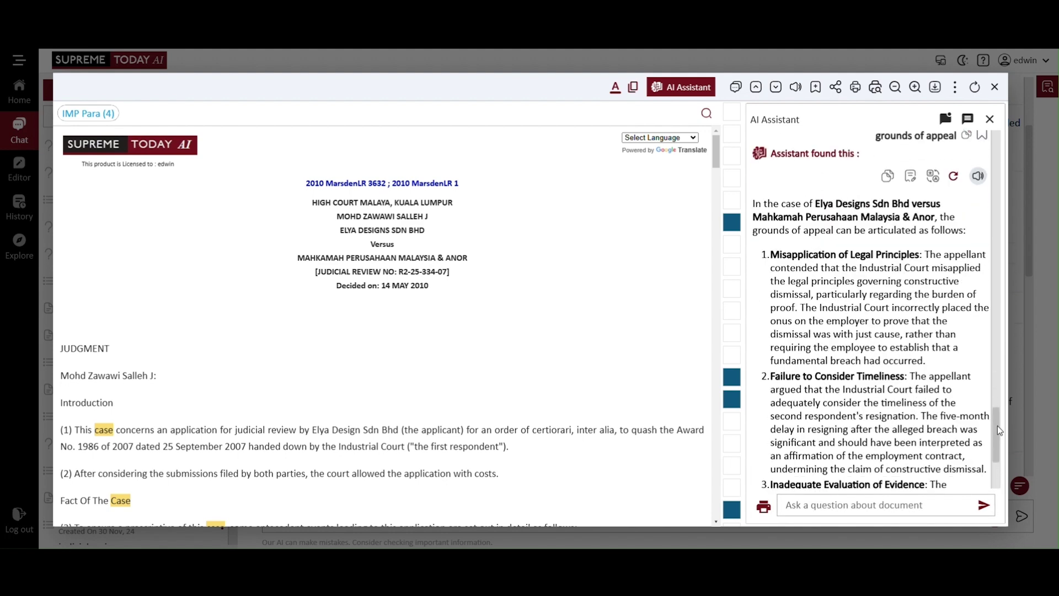
pyautogui.moveTo(997, 428); pyautogui.dragTo(1001, 460)
pyautogui.click(811, 501)
pyautogui.write('has this')
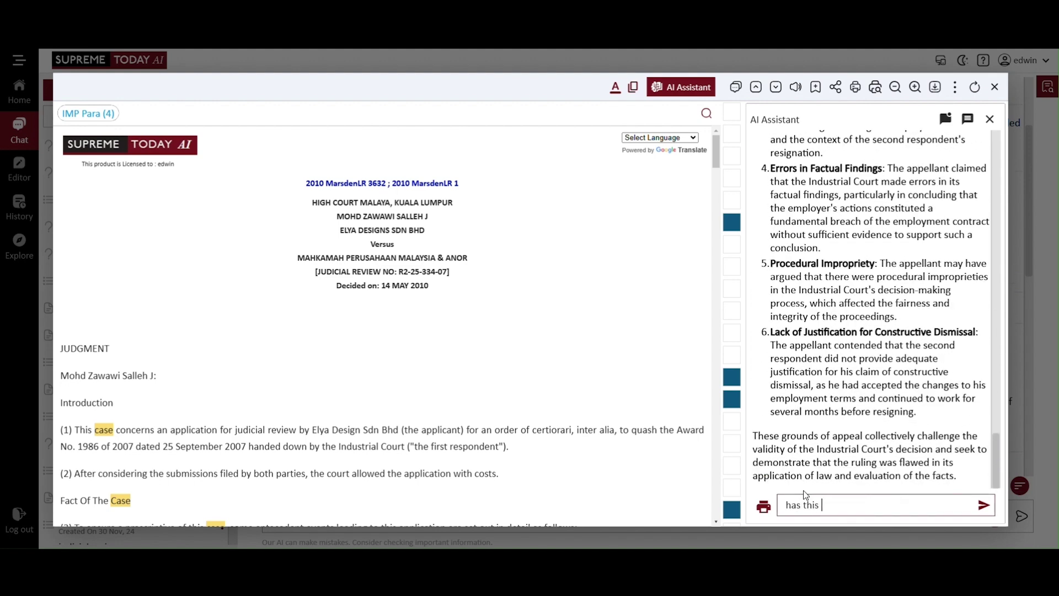
pyautogui.write(' case been appealed?')
pyautogui.press('Return')
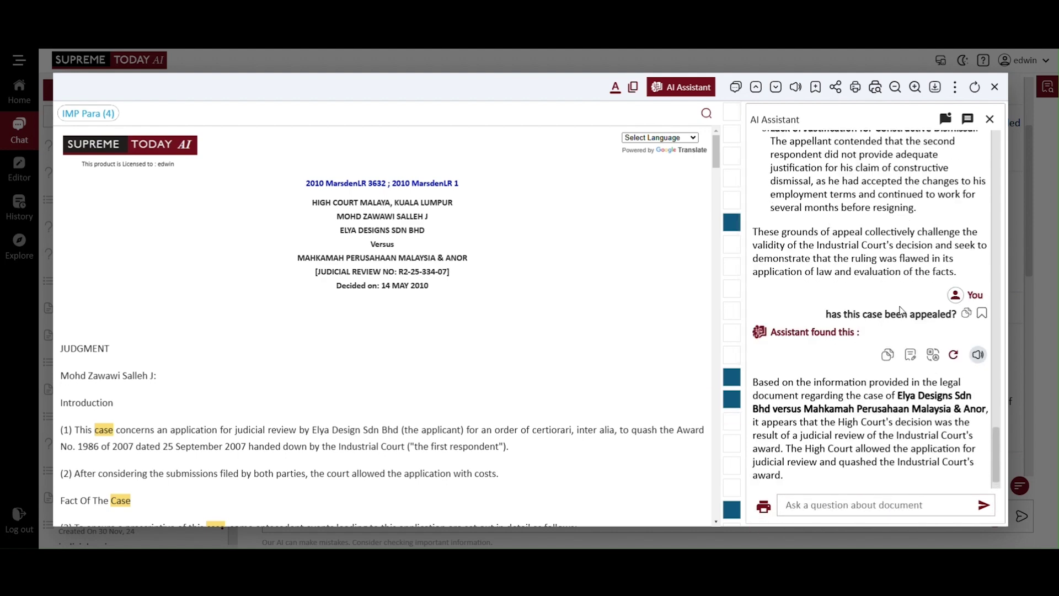
pyautogui.scroll(-2, 994, 447)
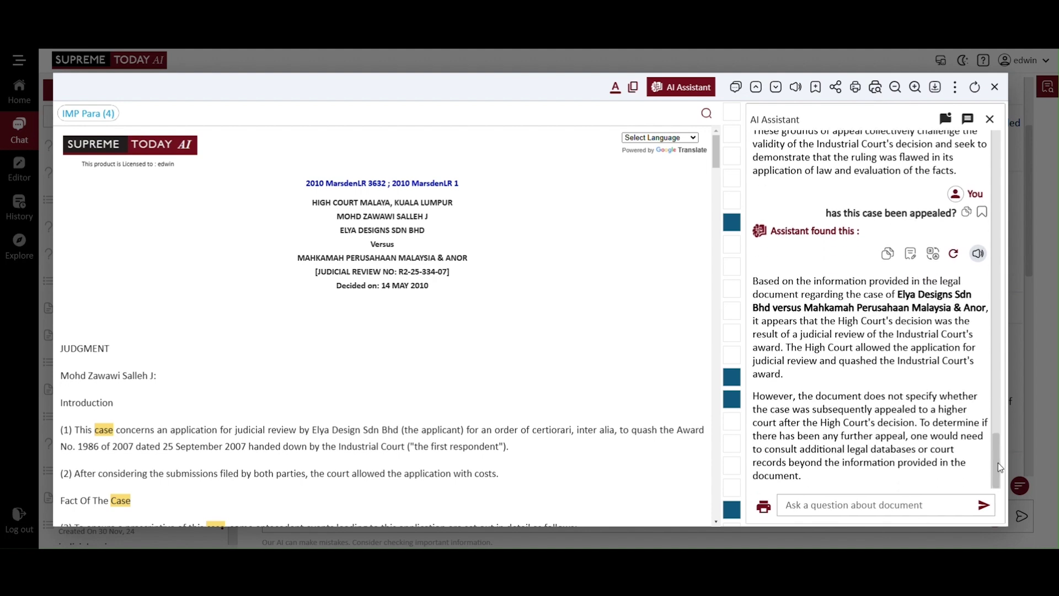
pyautogui.click(857, 509)
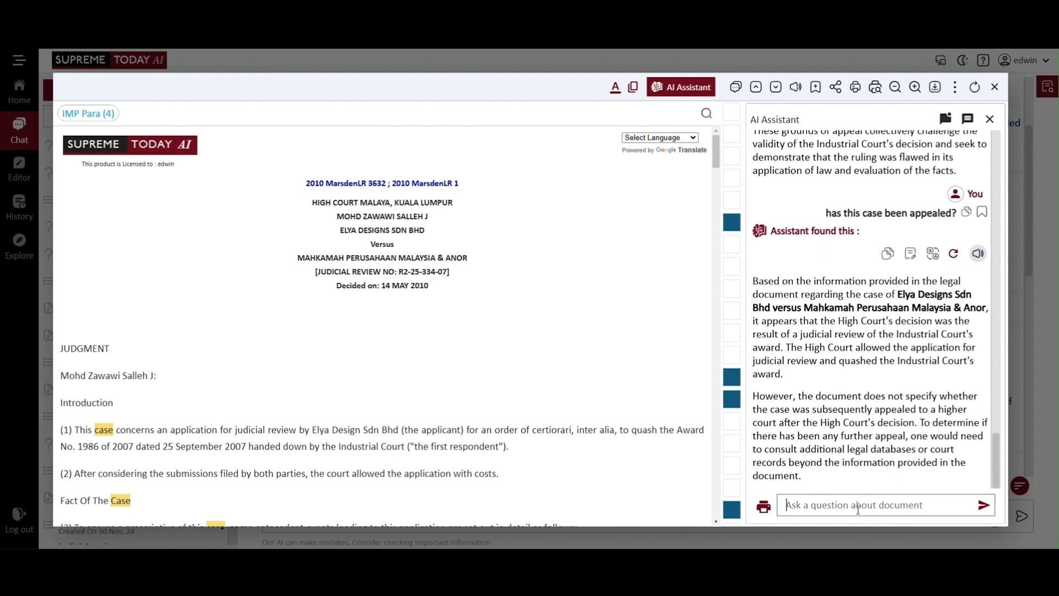
# Step: Close the judgment and regenerate the constructive dismissal answer with the Argument focus
pyautogui.click(994, 87)
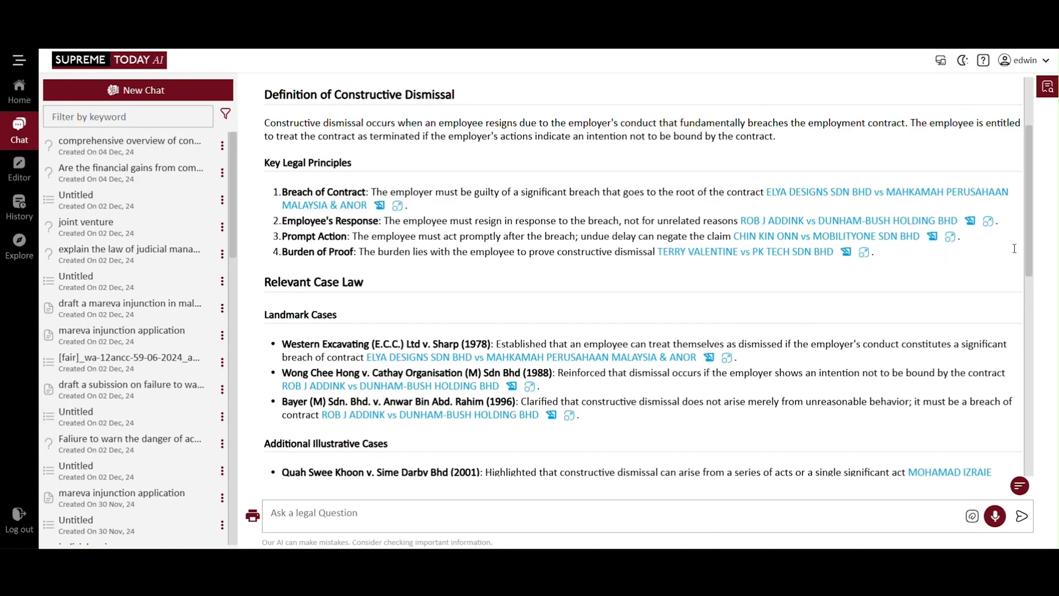
pyautogui.moveTo(1027, 263); pyautogui.dragTo(1057, 471)
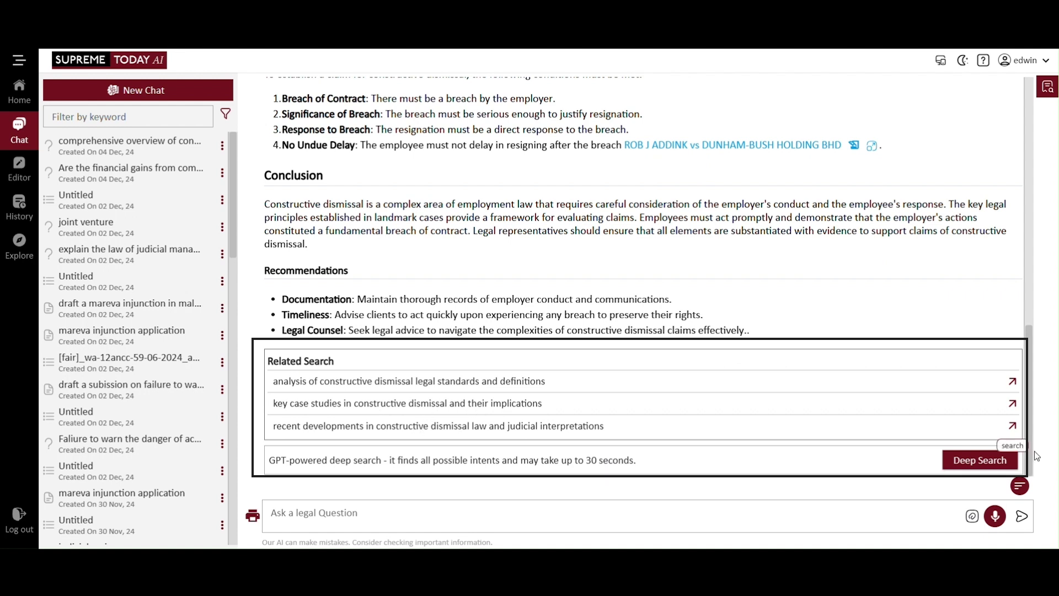
pyautogui.click(1020, 485)
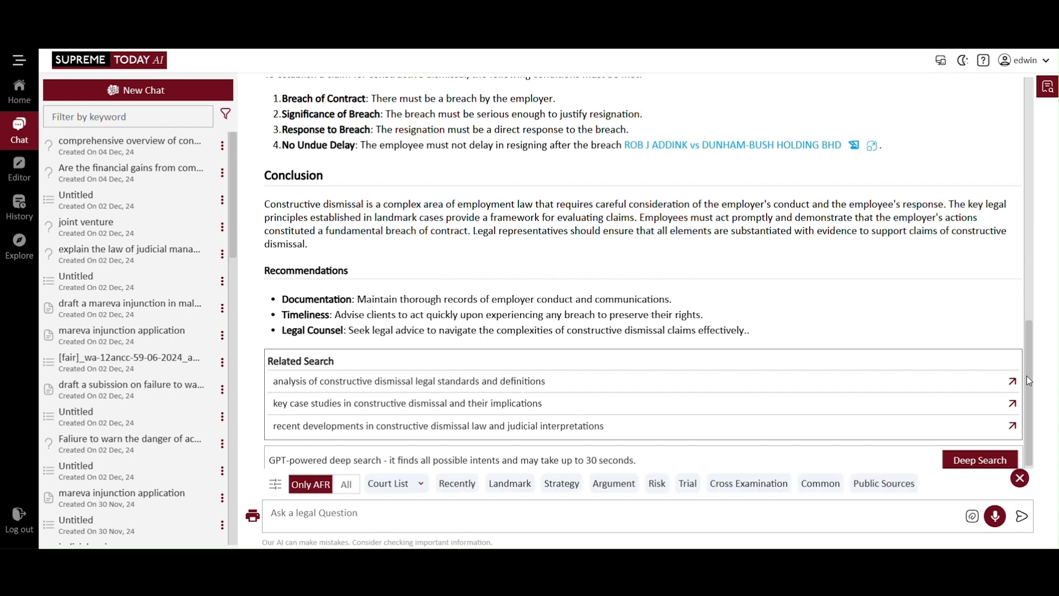
pyautogui.moveTo(1027, 376); pyautogui.dragTo(1027, 398)
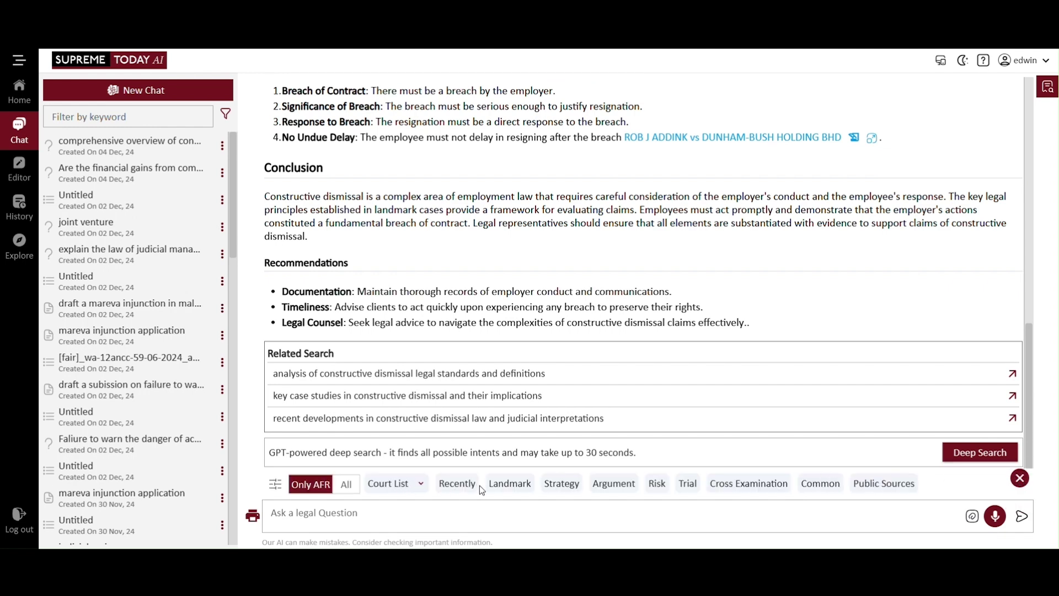
pyautogui.click(612, 489)
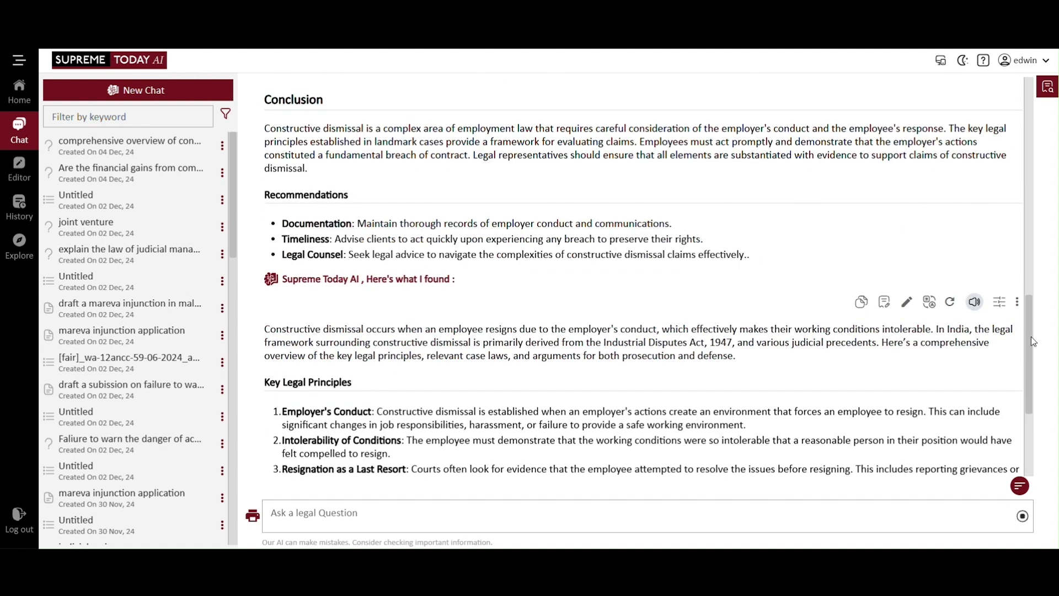
pyautogui.moveTo(1030, 345); pyautogui.dragTo(1042, 434)
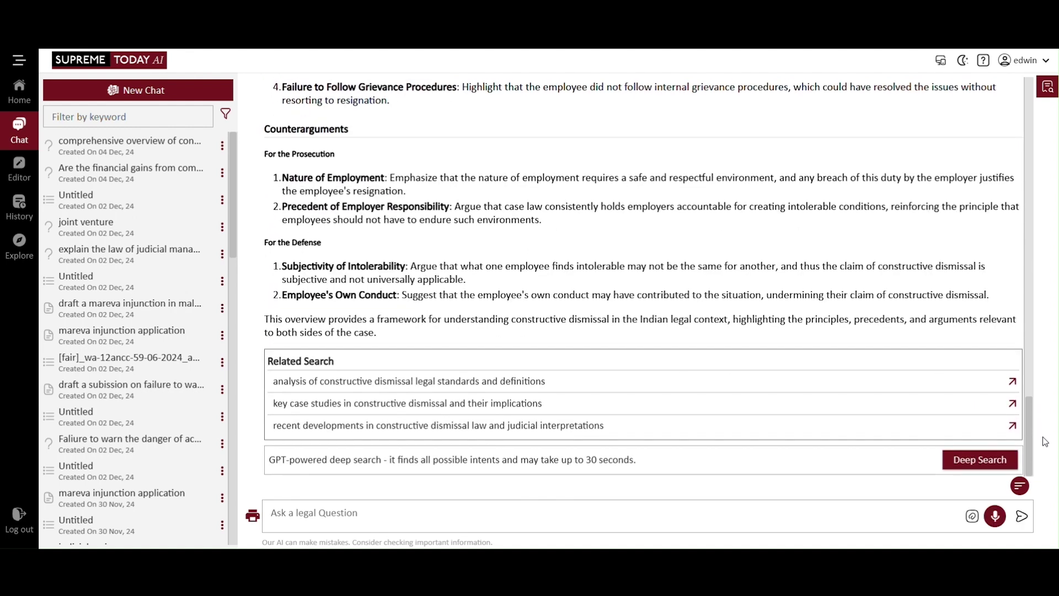
# Step: Regenerate with the Cross Examination chip and read the ten witness questions
pyautogui.click(1019, 486)
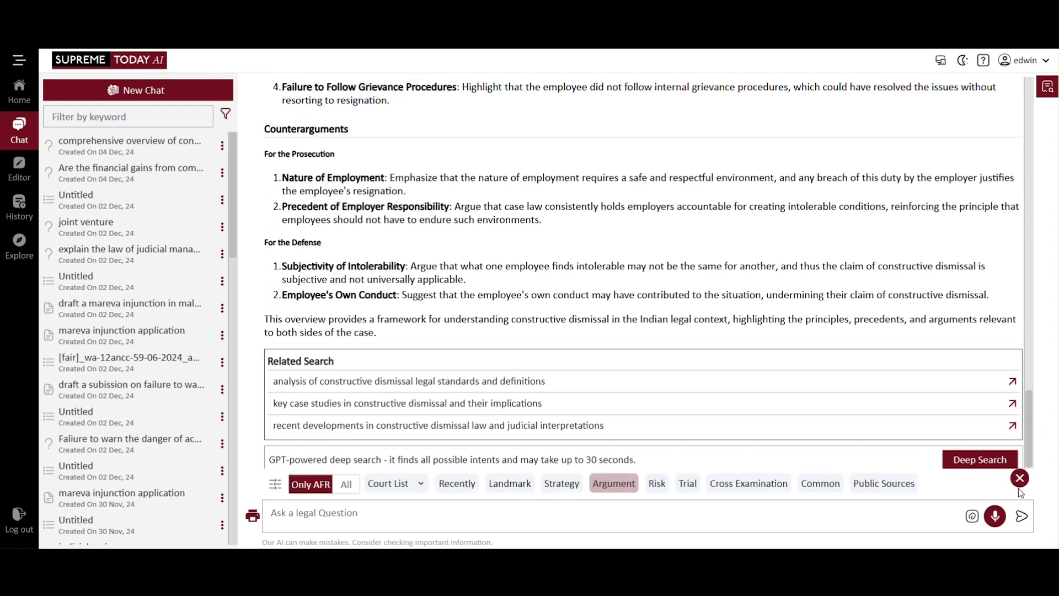
pyautogui.click(755, 488)
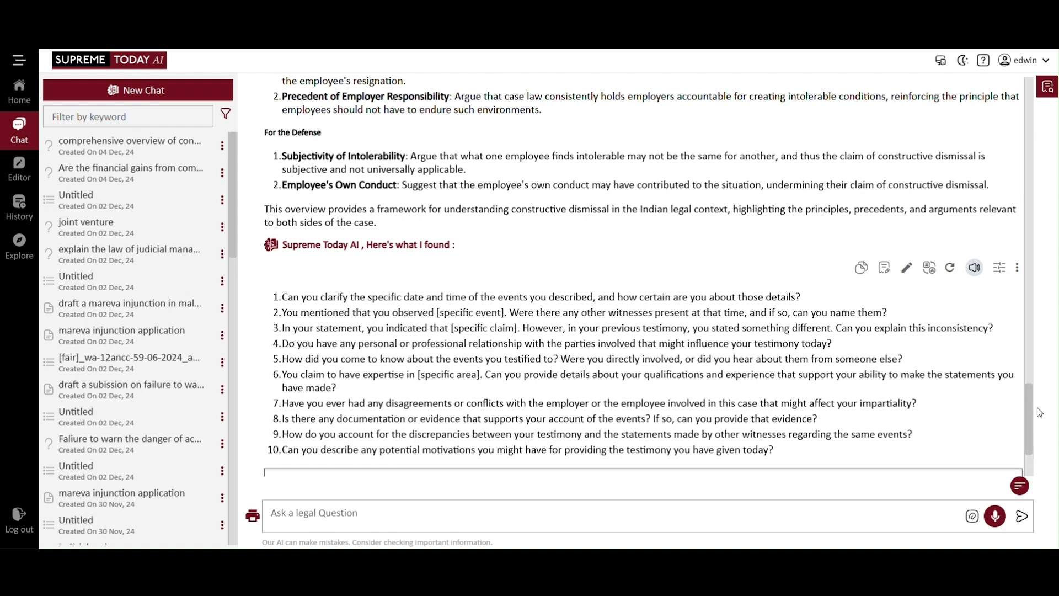
pyautogui.scroll(-2, 1029, 411)
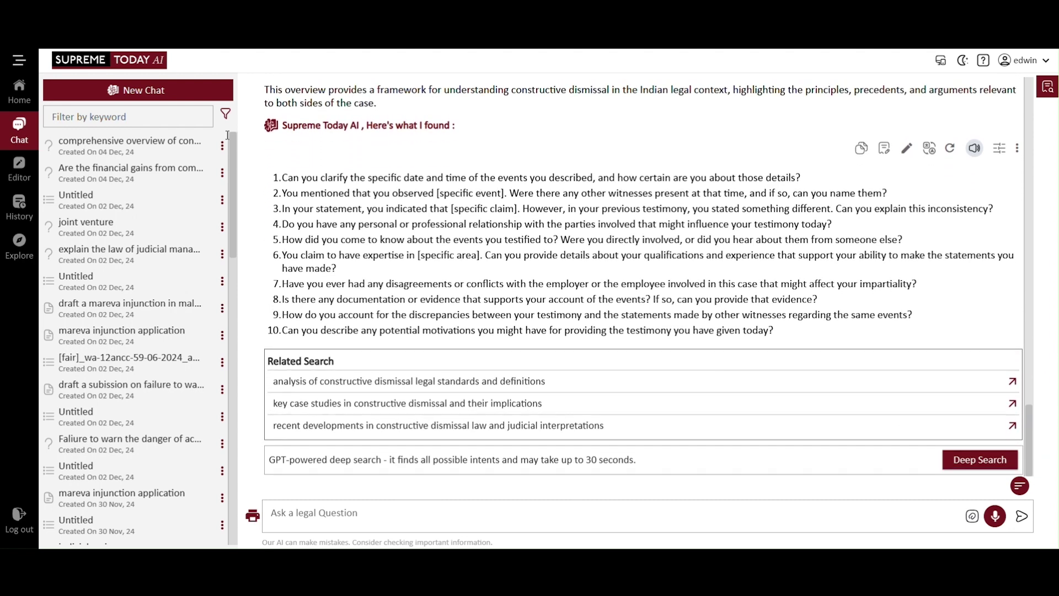
# Step: In a new chat, resubmit the recent request for a draft on failure to warn about accomplice evidence
pyautogui.click(133, 91)
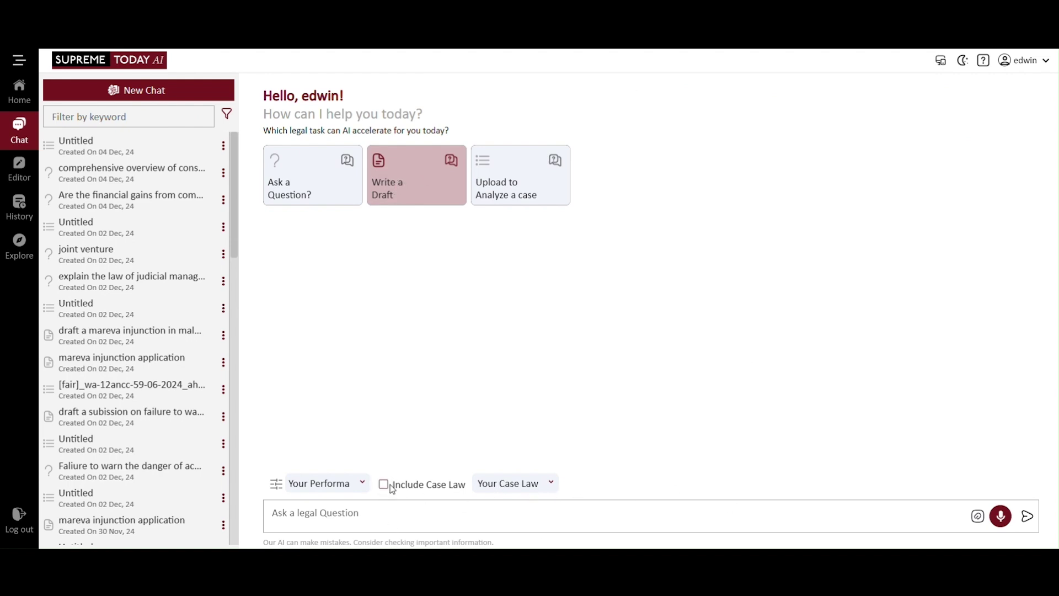
pyautogui.click(397, 518)
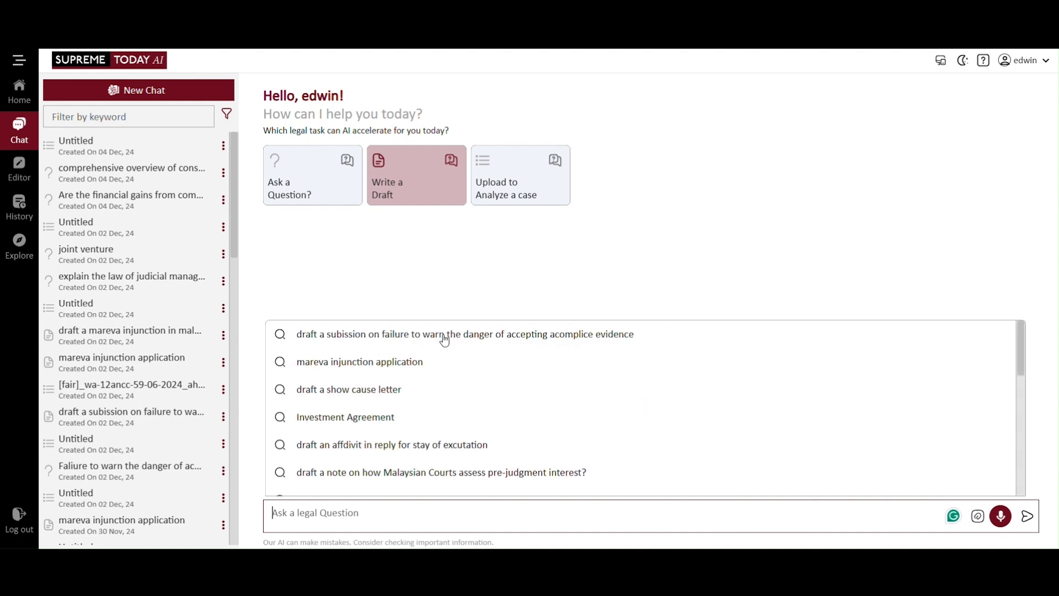
pyautogui.click(515, 335)
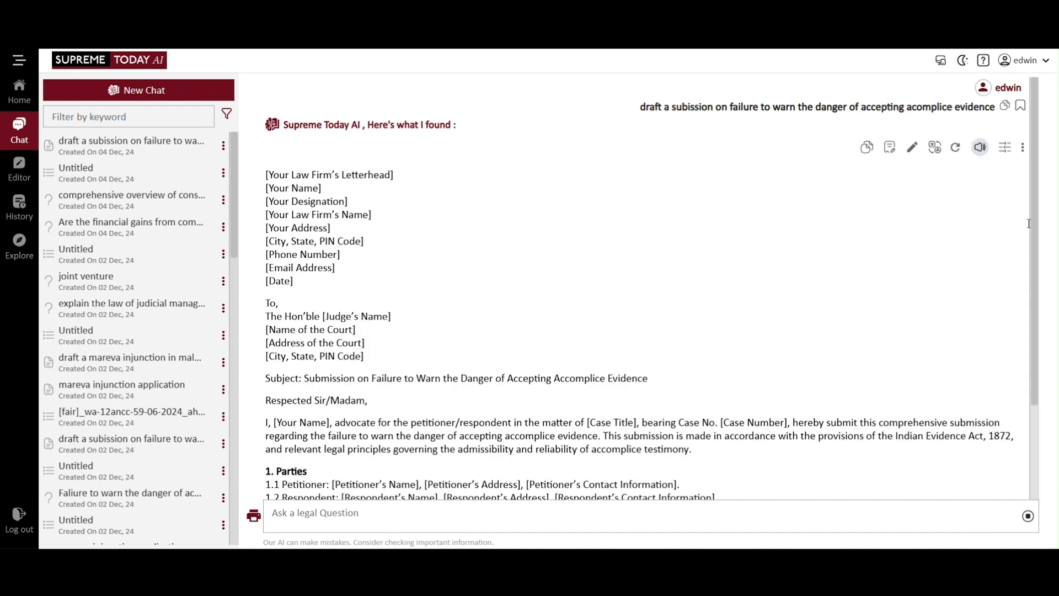
# Step: Scroll through the drafted accomplice-evidence submission letter and its placeholders
pyautogui.moveTo(1031, 207)
pyautogui.mouseDown()
pyautogui.moveTo(1032, 349)
pyautogui.moveTo(1058, 499)
pyautogui.moveTo(1050, 306)
pyautogui.moveTo(1031, 201)
pyautogui.mouseUp()
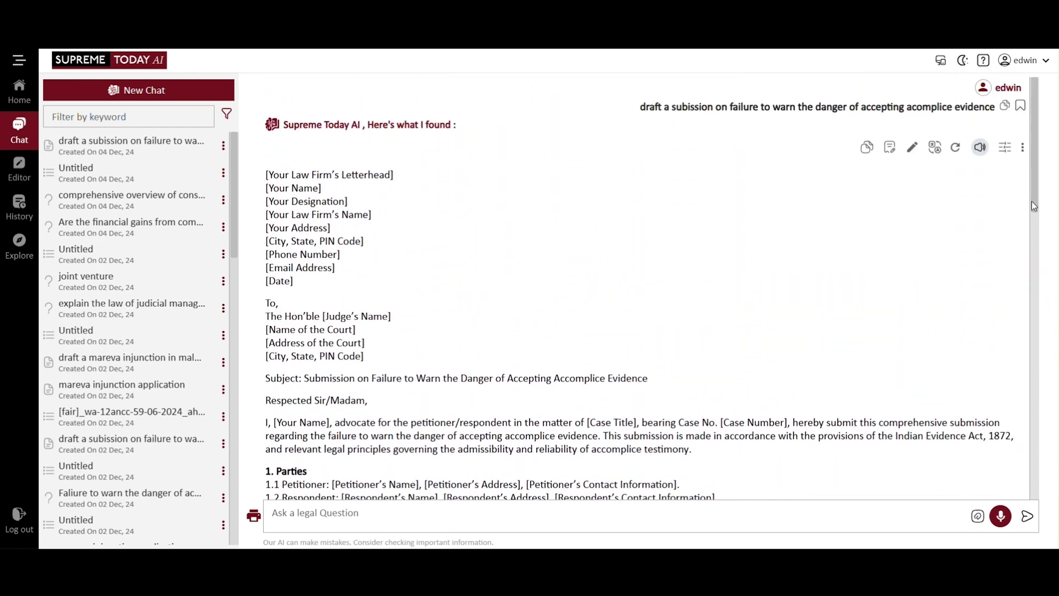
# Step: Add the generated accomplice-evidence submission to the editor and scroll through the draft
pyautogui.click(890, 148)
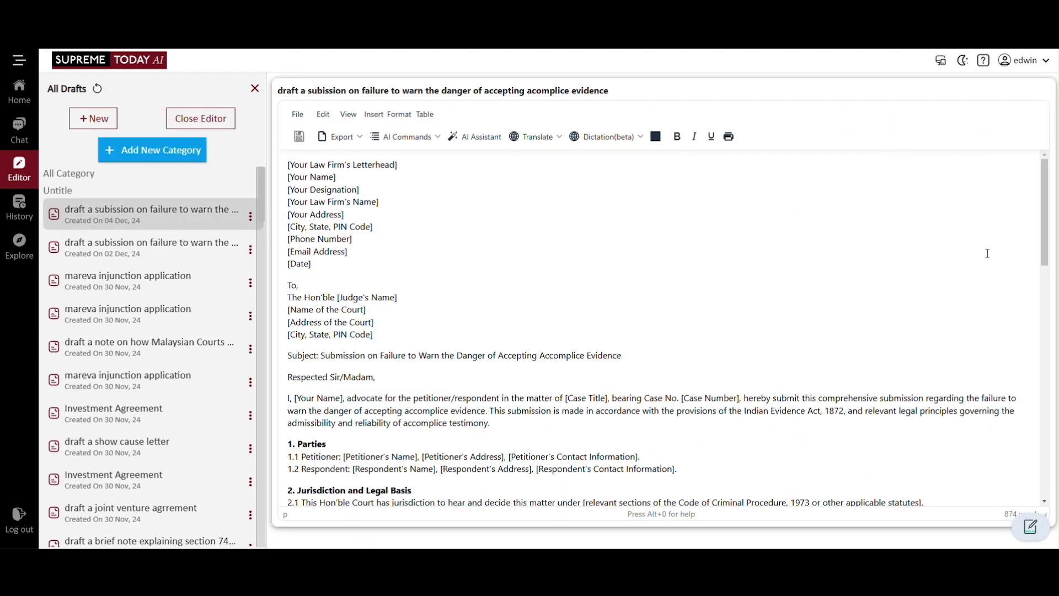
pyautogui.scroll(-3, 1036, 257)
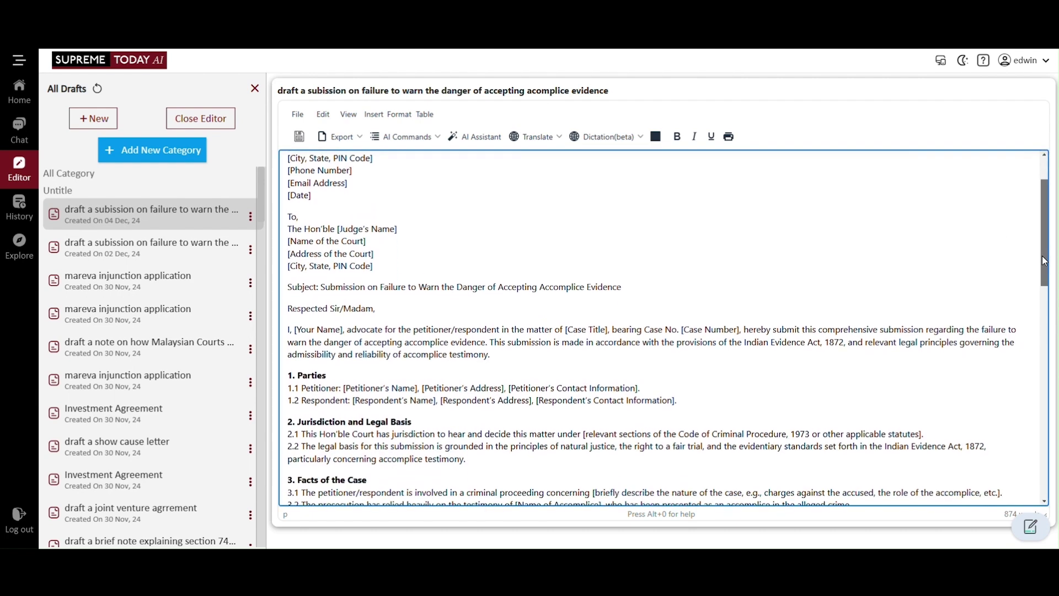
pyautogui.moveTo(1042, 269); pyautogui.dragTo(988, 184)
# Step: View the editor's Export format options and AI Commands list
pyautogui.click(339, 137)
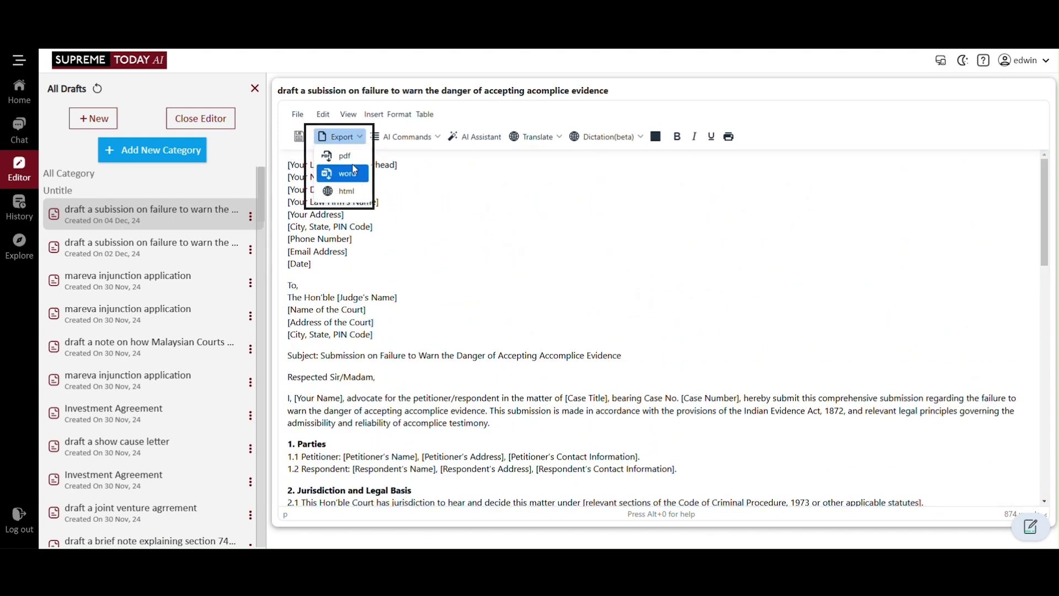
pyautogui.click(413, 141)
pyautogui.click(405, 137)
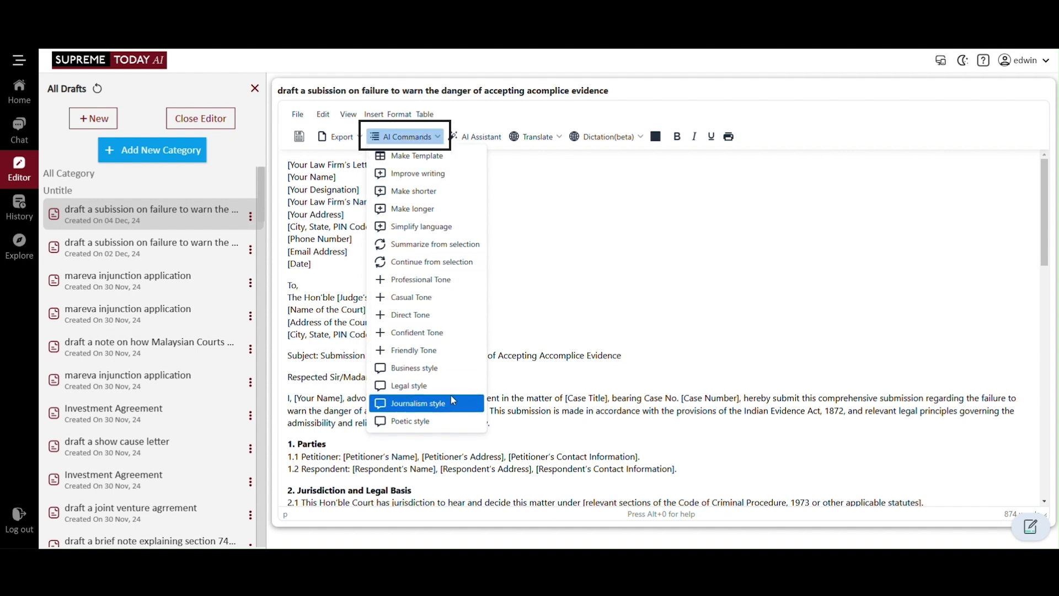
pyautogui.click(405, 137)
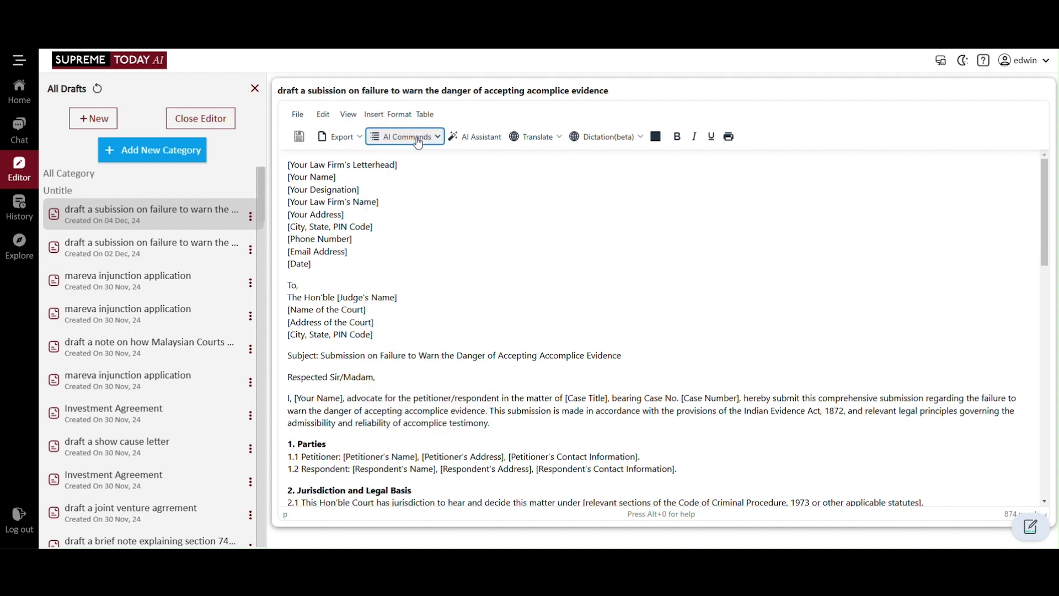
pyautogui.click(540, 202)
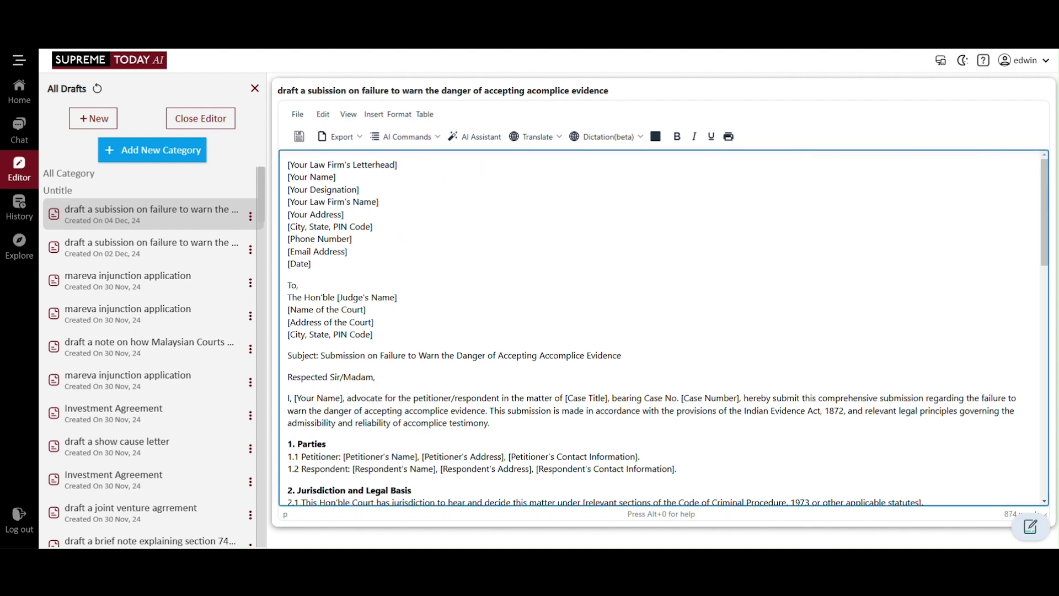
pyautogui.click(1025, 528)
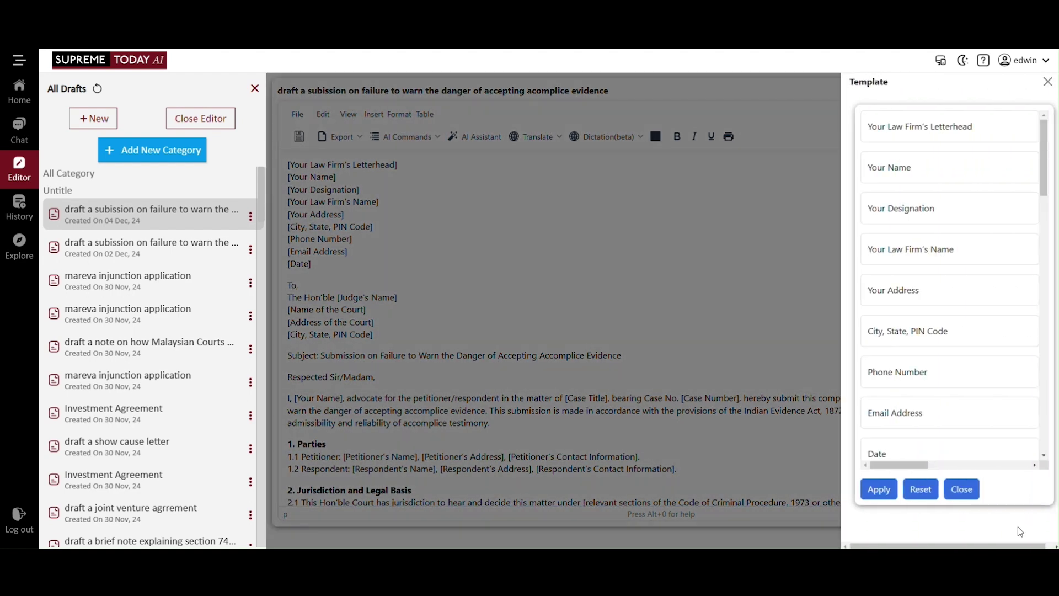
pyautogui.click(907, 129)
pyautogui.click(902, 166)
pyautogui.click(903, 212)
pyautogui.click(910, 251)
pyautogui.click(911, 290)
pyautogui.click(878, 489)
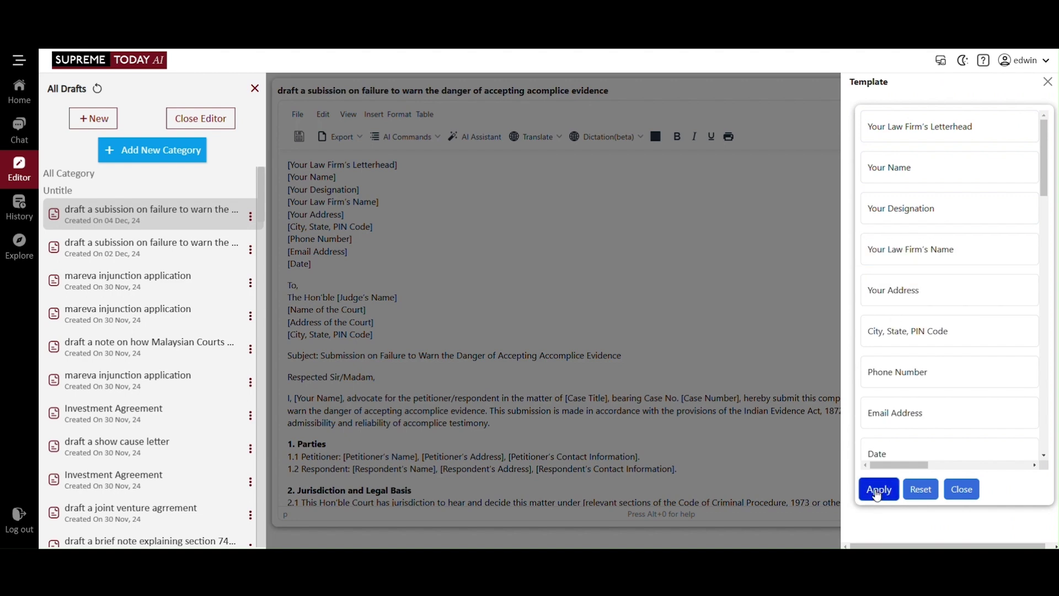
pyautogui.click(962, 491)
pyautogui.moveTo(489, 283); pyautogui.dragTo(320, 162)
pyautogui.click(305, 165)
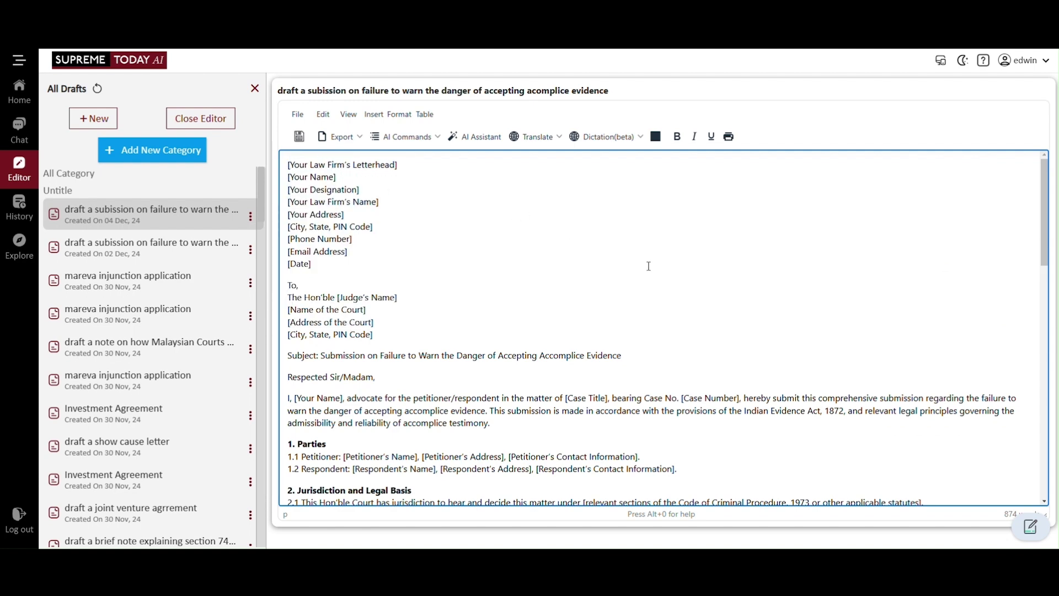
pyautogui.scroll(-4, 647, 266)
pyautogui.scroll(4, 642, 263)
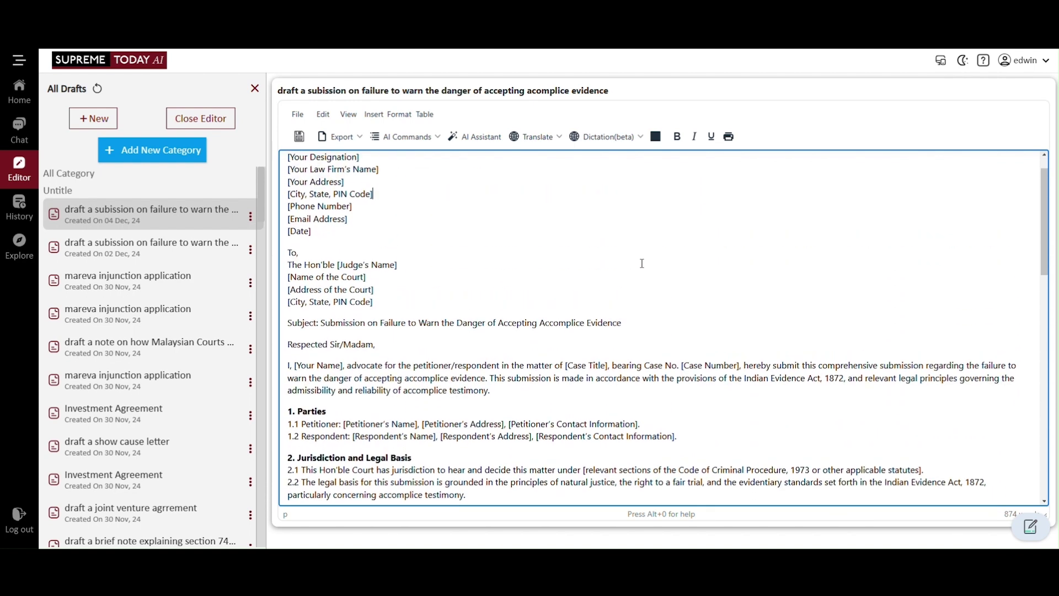
# Step: Close the editor and upload a court judgment PDF for case analysis
pyautogui.click(204, 120)
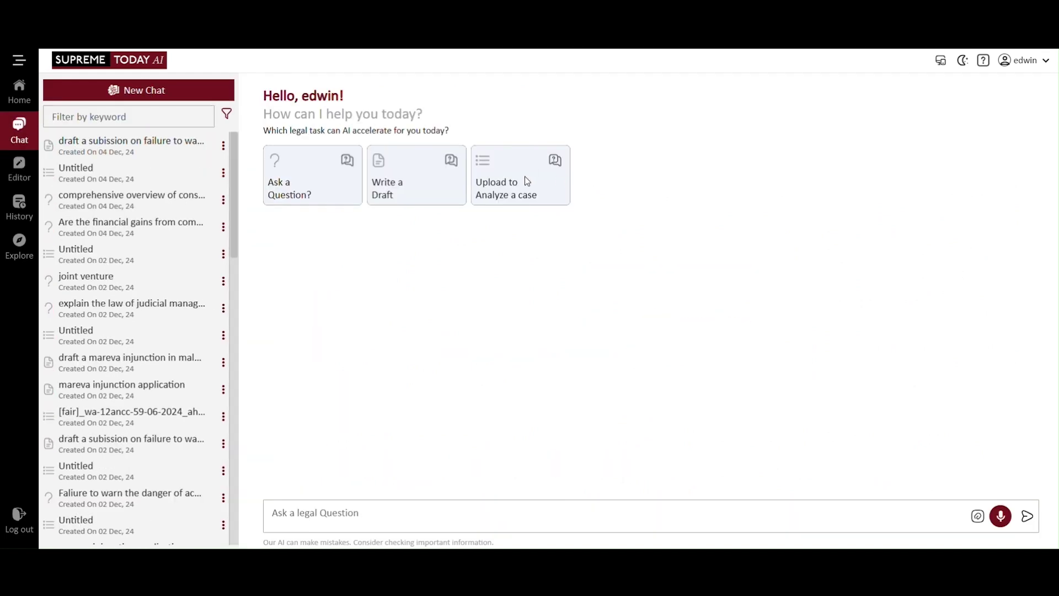
pyautogui.click(527, 181)
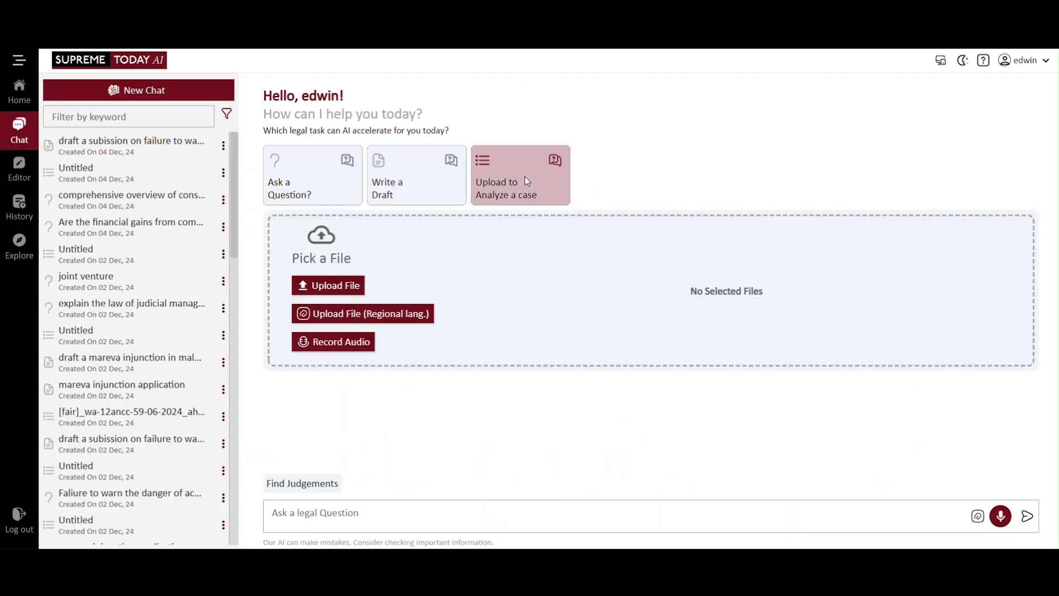
pyautogui.click(354, 286)
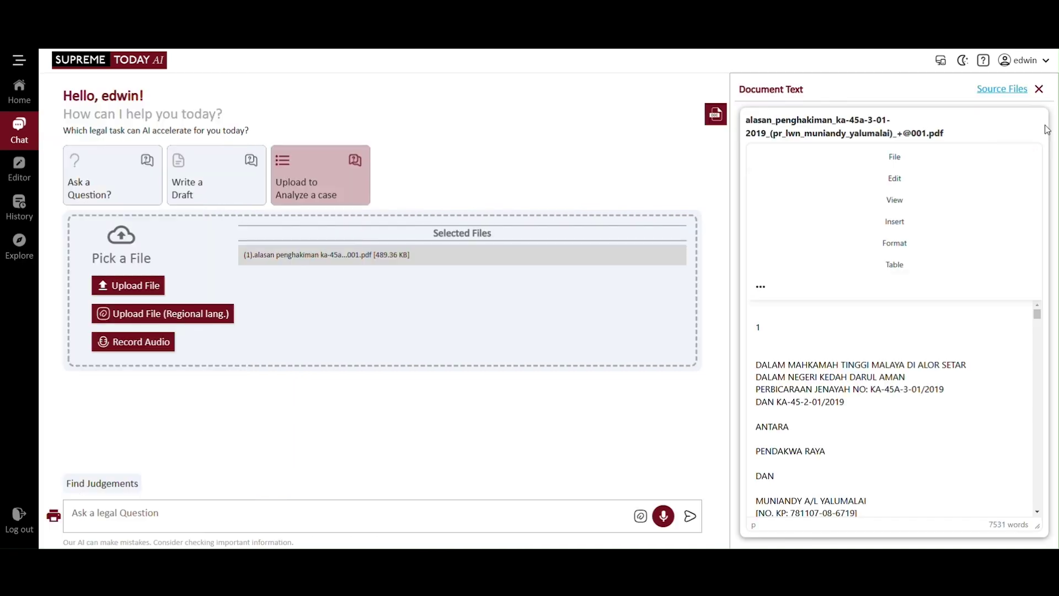
pyautogui.scroll(-15, 800, 353)
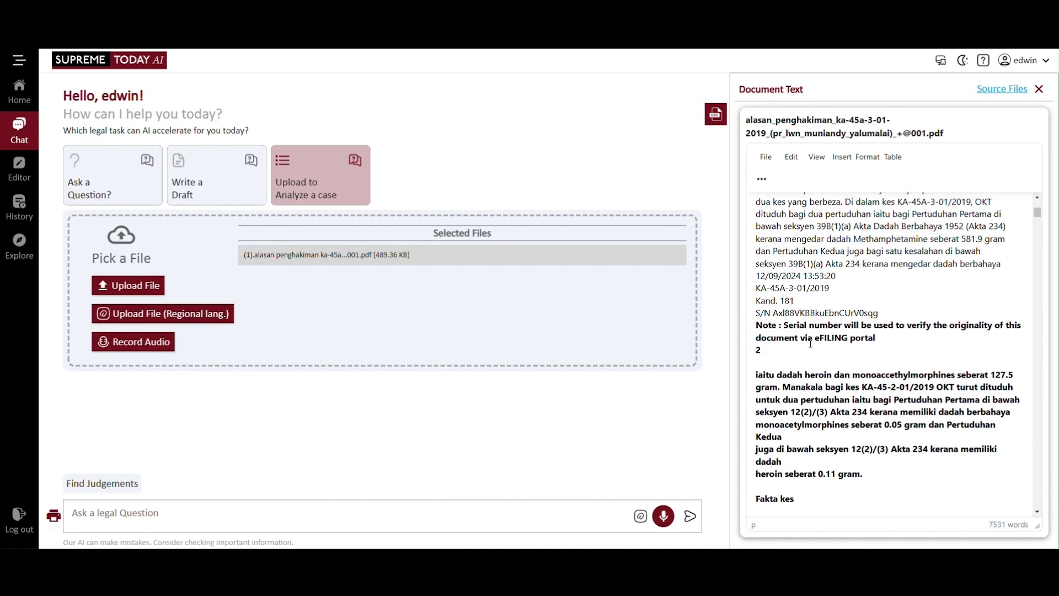
pyautogui.scroll(-5, 874, 349)
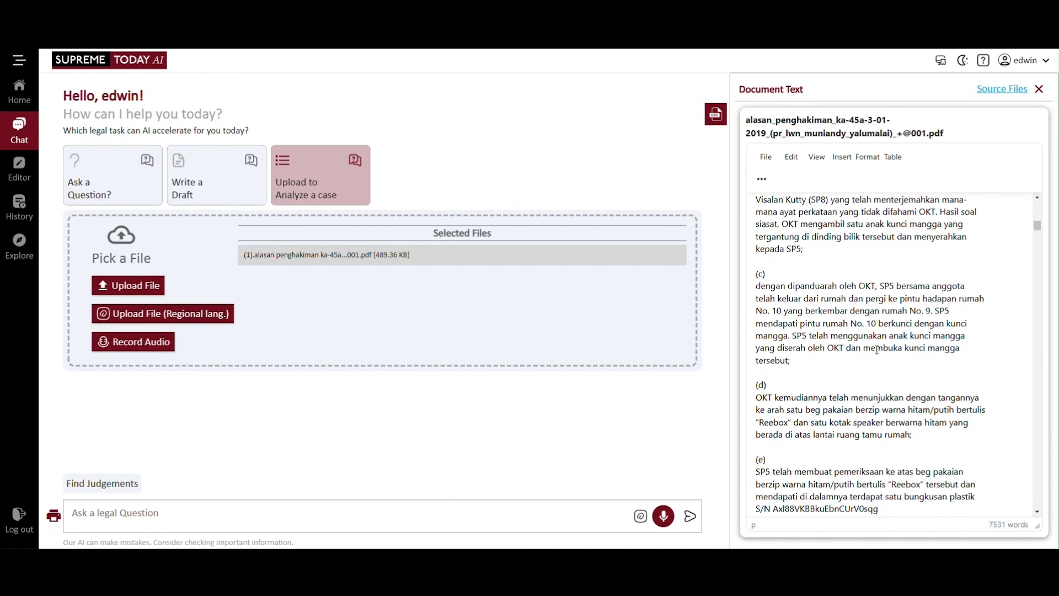
# Step: Ask the AI to 'ANALYSE THIS' uploaded judgment
pyautogui.click(189, 505)
pyautogui.write('ANALYSE THIS CASE')
pyautogui.press('Return')
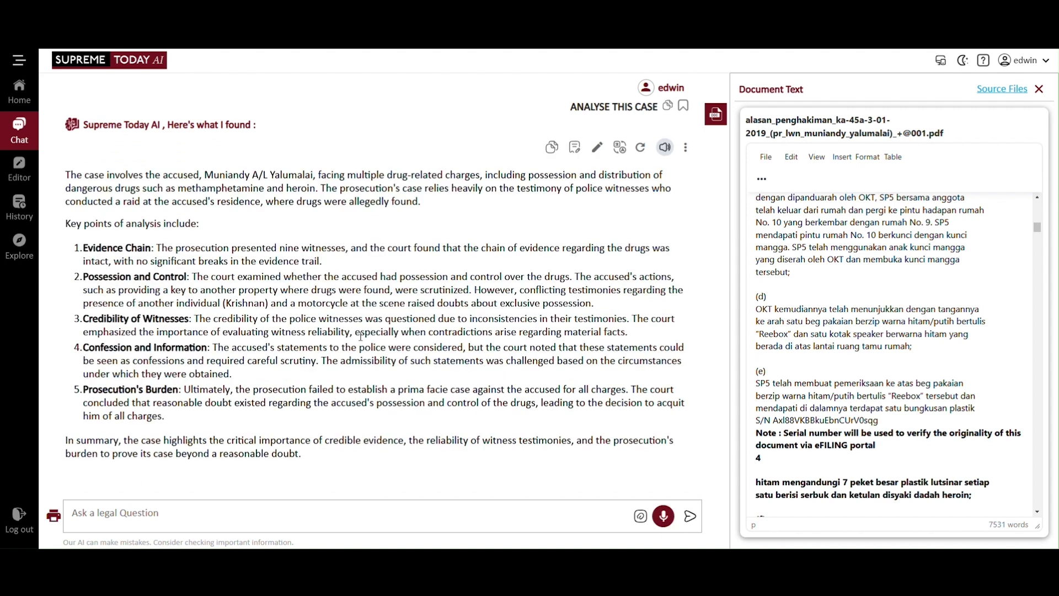
# Step: Ask the AI to 'summarise this case' and then for its 'grounds for appeal'
pyautogui.click(154, 504)
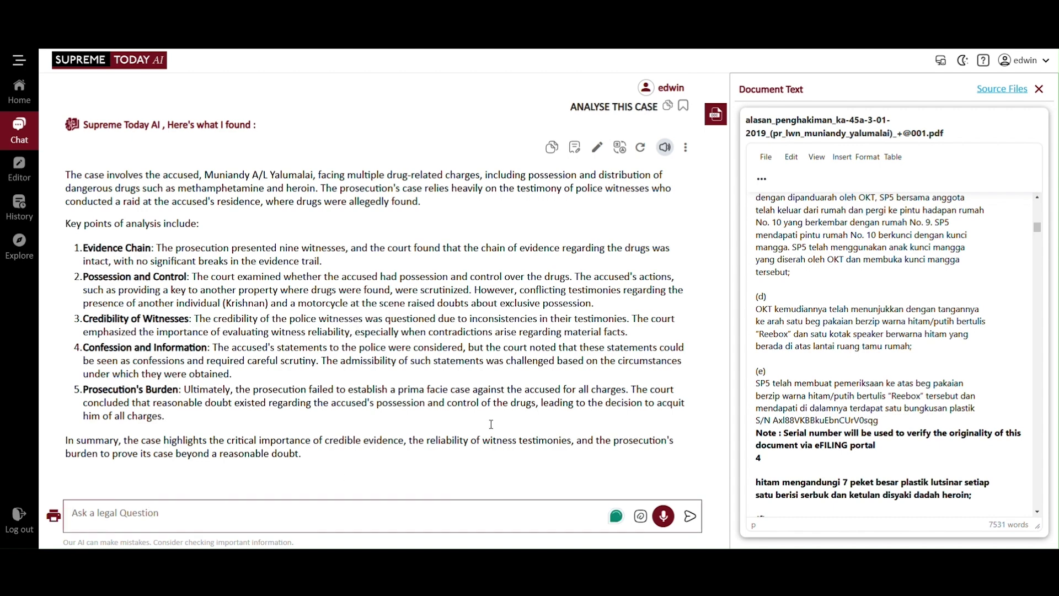
pyautogui.write('summar')
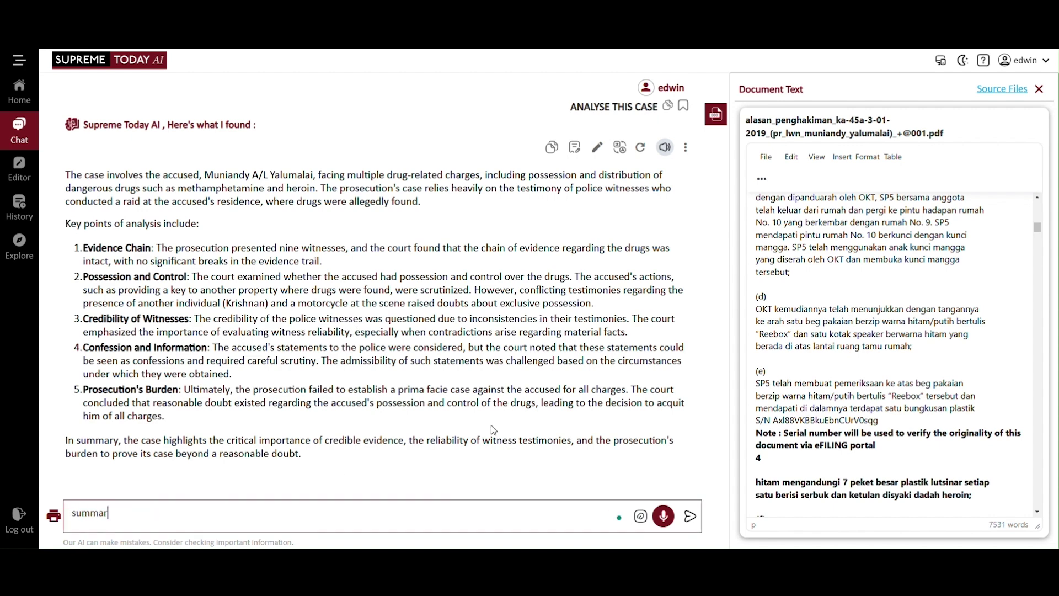
pyautogui.write('ise this case')
pyautogui.press('Return')
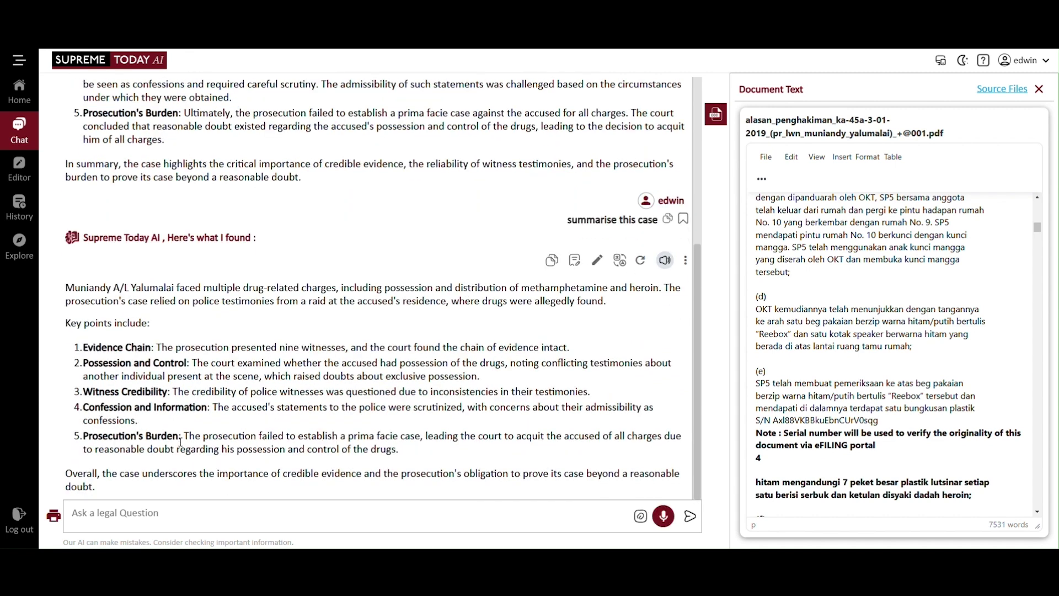
pyautogui.click(165, 512)
pyautogui.write('groun')
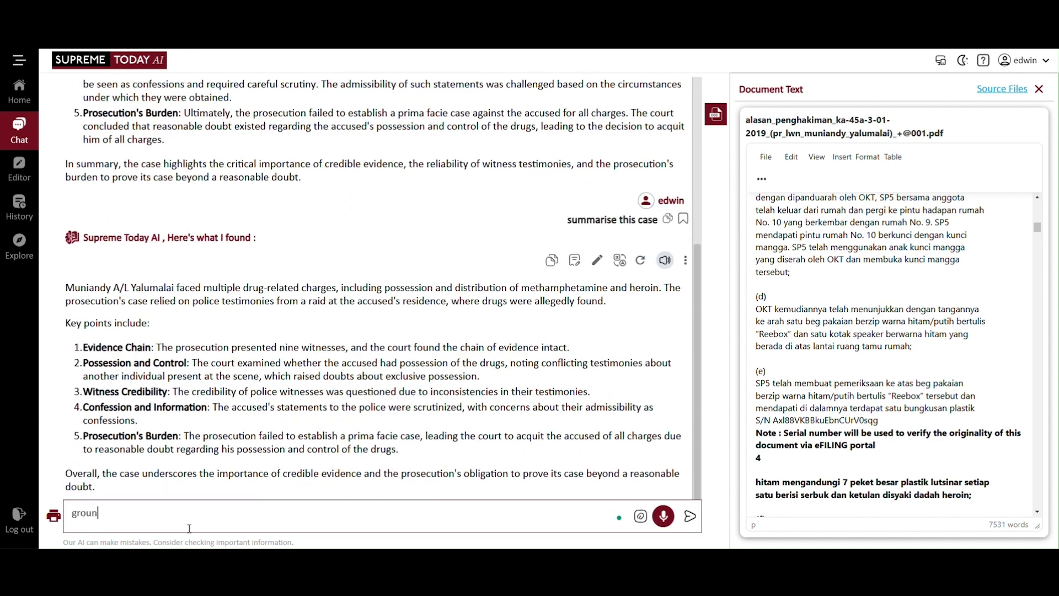
pyautogui.write('ds for appeal')
pyautogui.press('Return')
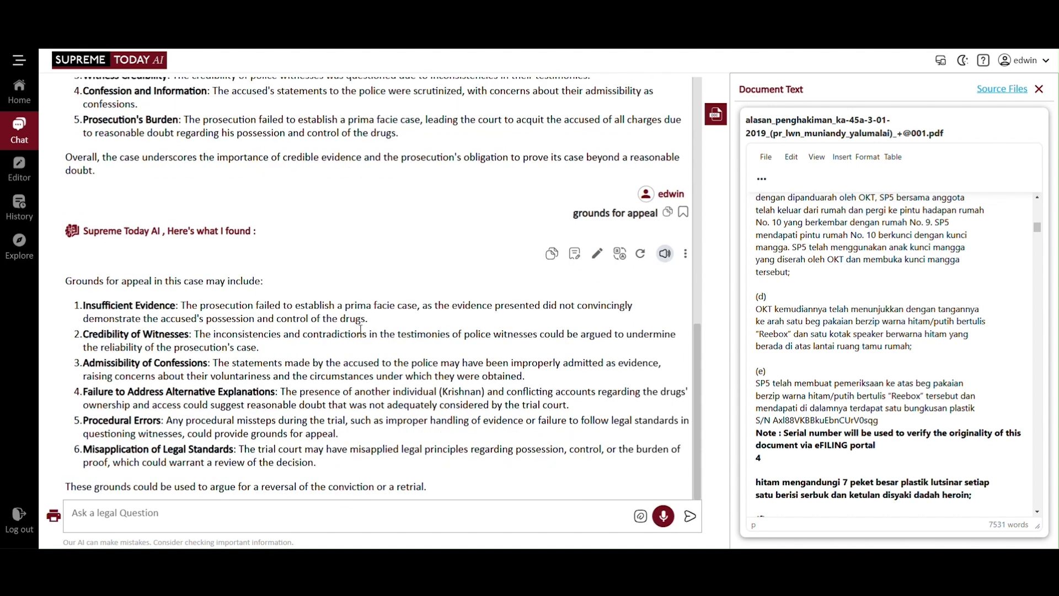
# Step: Ask for the 'ratio decidendi', then return to a fresh Chat start page
pyautogui.click(132, 512)
pyautogui.write('ratio decidendi')
pyautogui.press('Return')
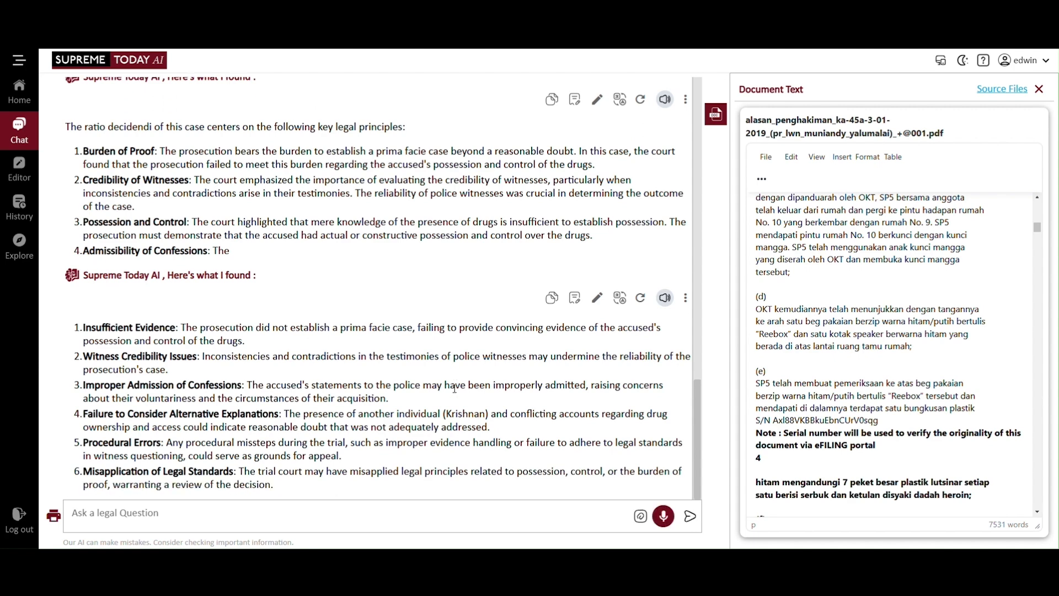
pyautogui.click(173, 516)
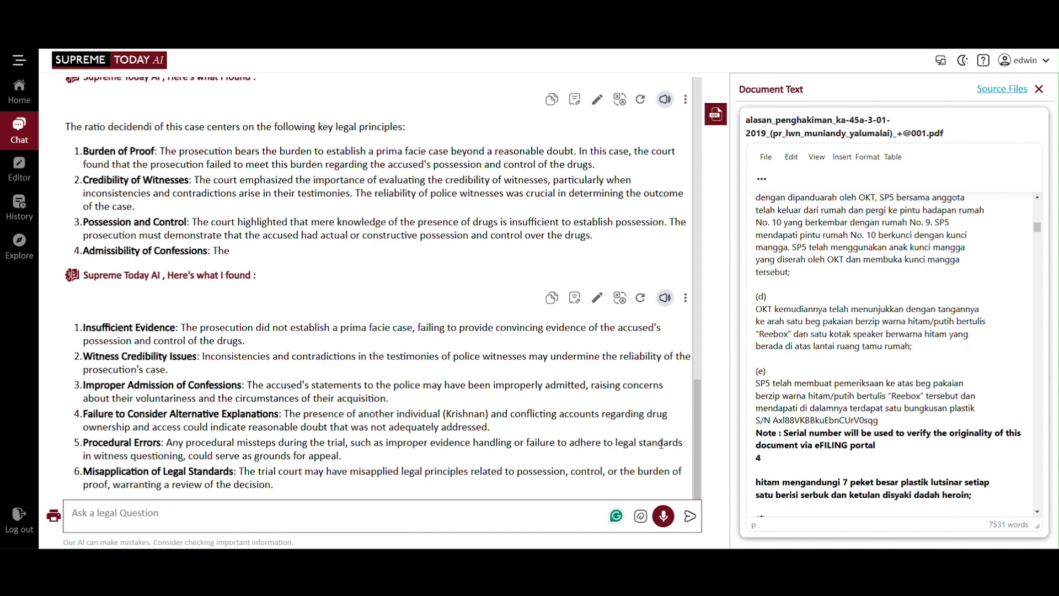
pyautogui.click(19, 130)
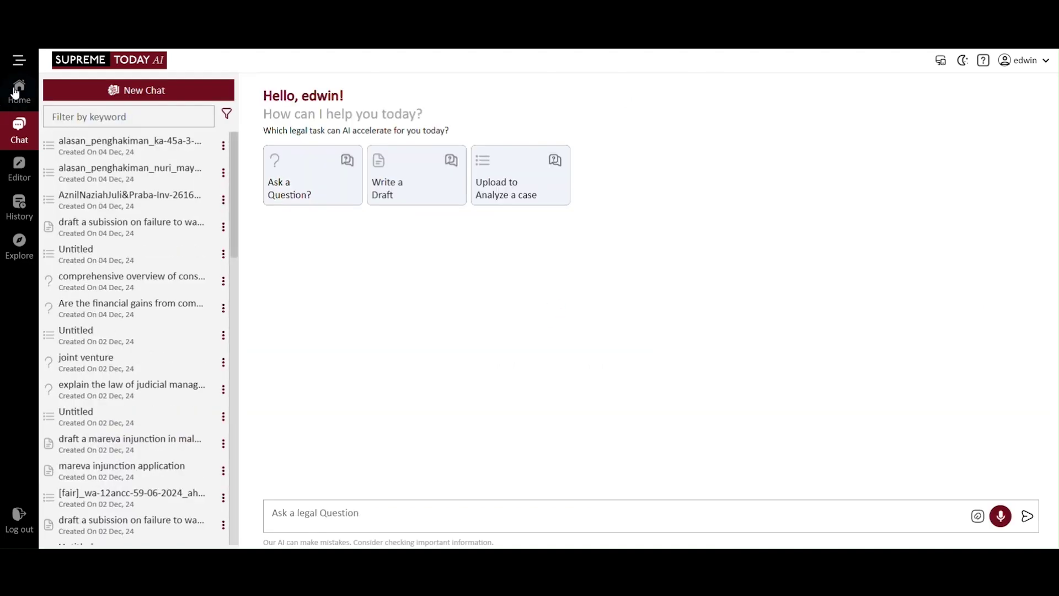
# Step: On the judgment search home page, apply a Malaysia country filter and begin a search query
pyautogui.click(21, 96)
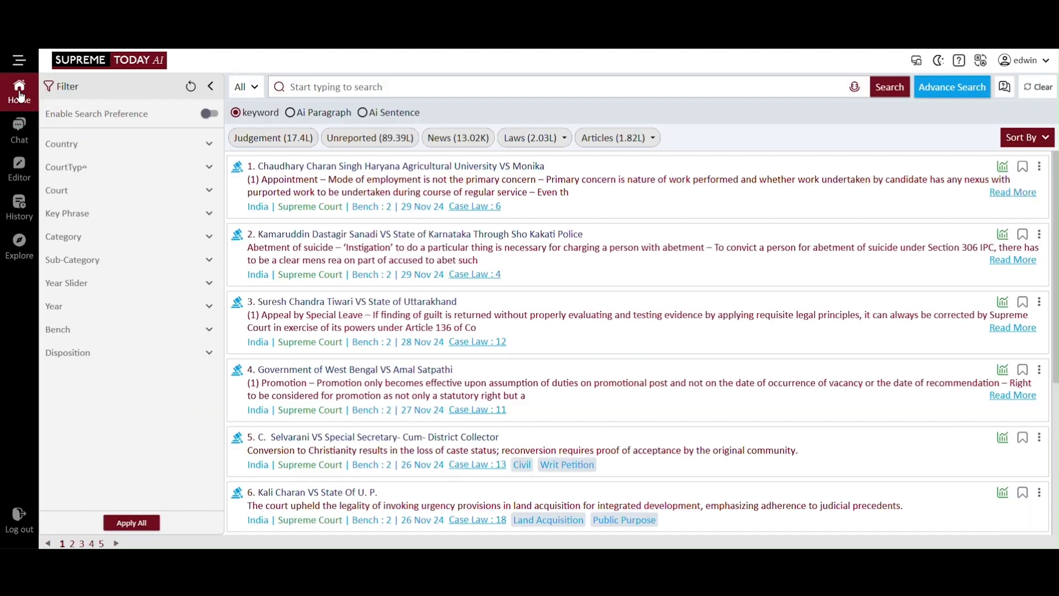
pyautogui.click(103, 149)
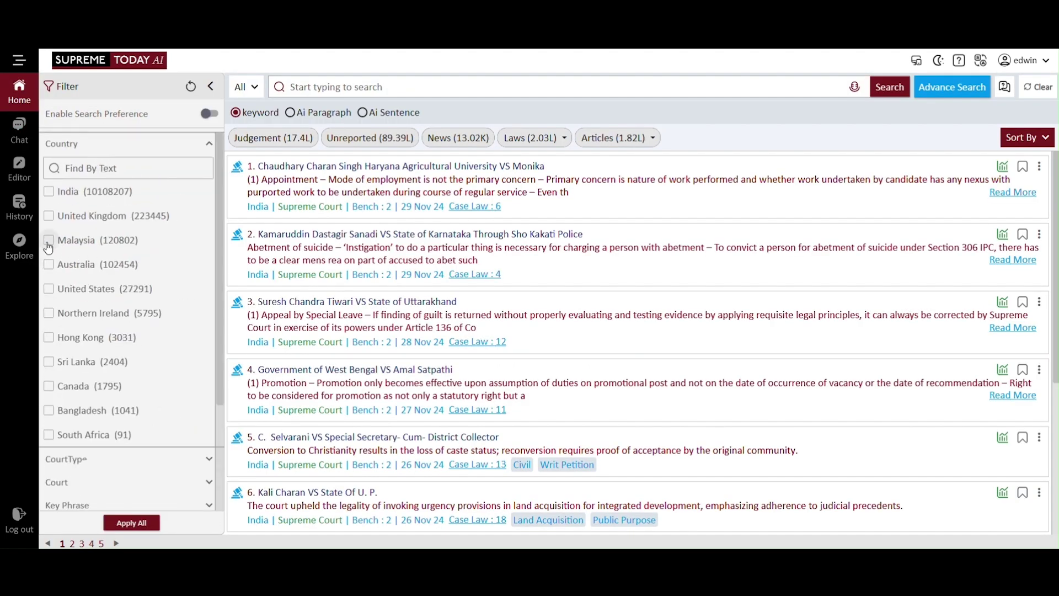
pyautogui.click(48, 241)
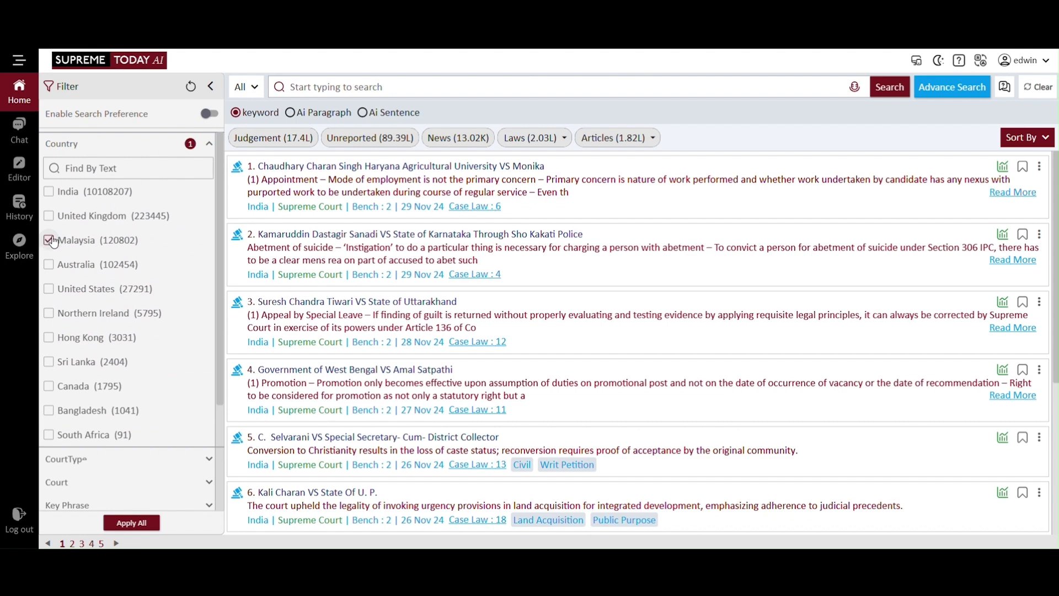
pyautogui.click(133, 522)
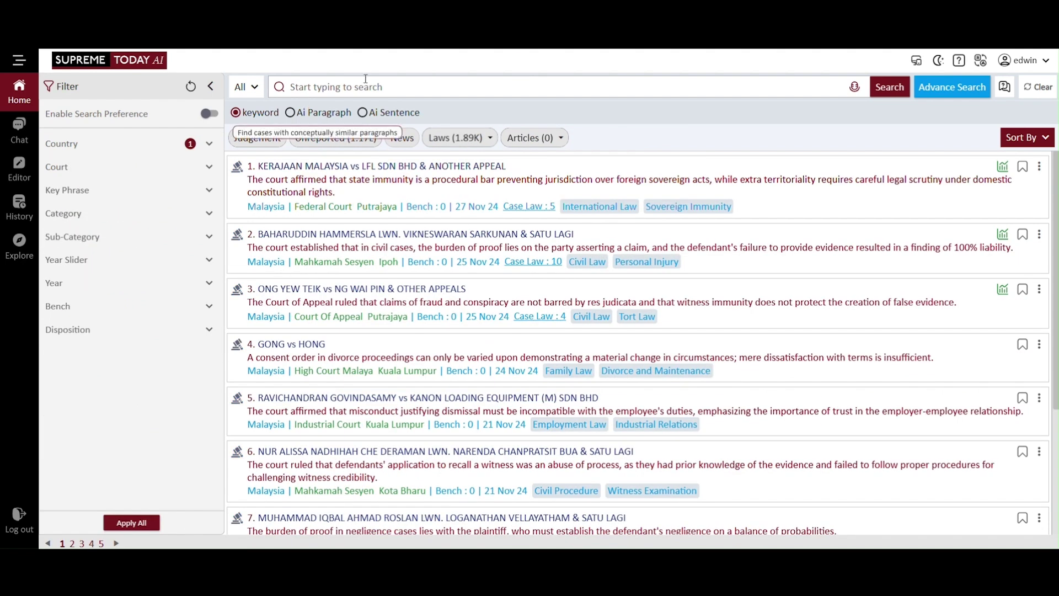
pyautogui.click(355, 86)
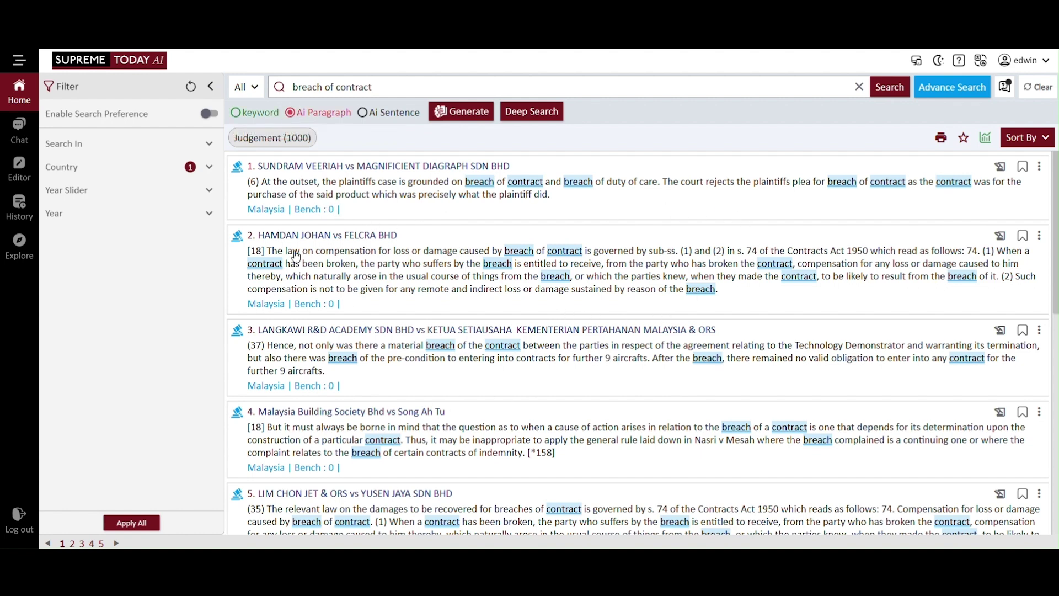
# Step: Open the first result, the Sundram Veeriah v Magnificient Diagraph judgment, and scroll through it
pyautogui.click(378, 190)
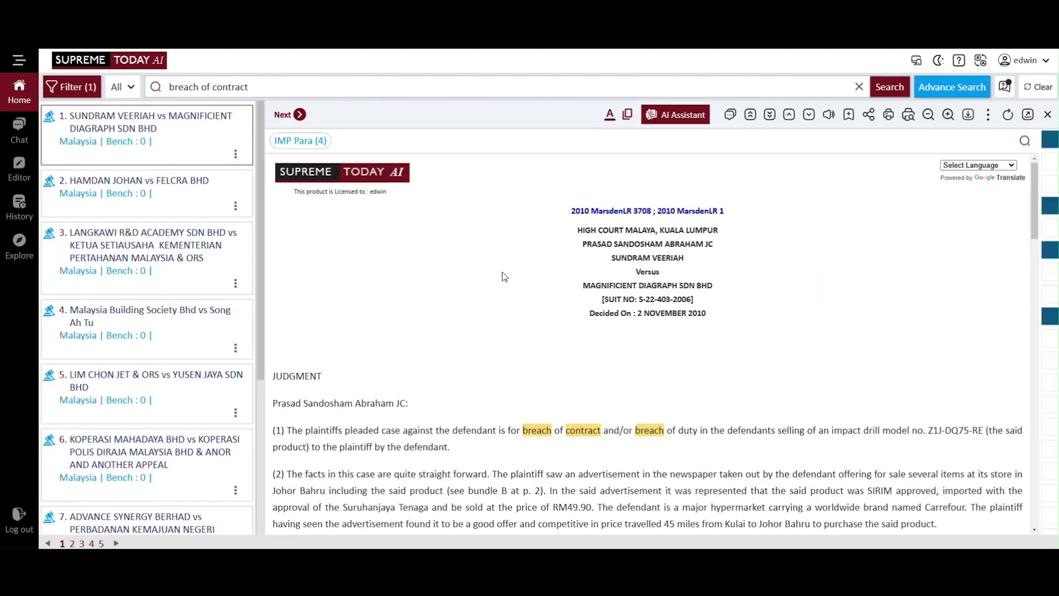
pyautogui.tripleClick(609, 210)
pyautogui.click(927, 243)
pyautogui.moveTo(1030, 206); pyautogui.dragTo(1038, 488)
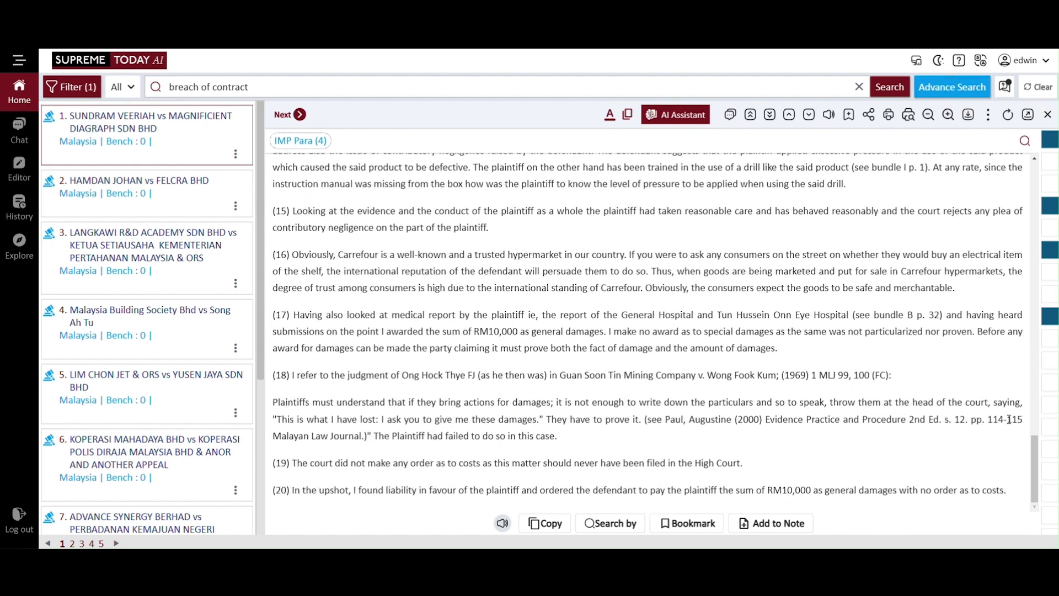
pyautogui.moveTo(1034, 466); pyautogui.dragTo(1026, 160)
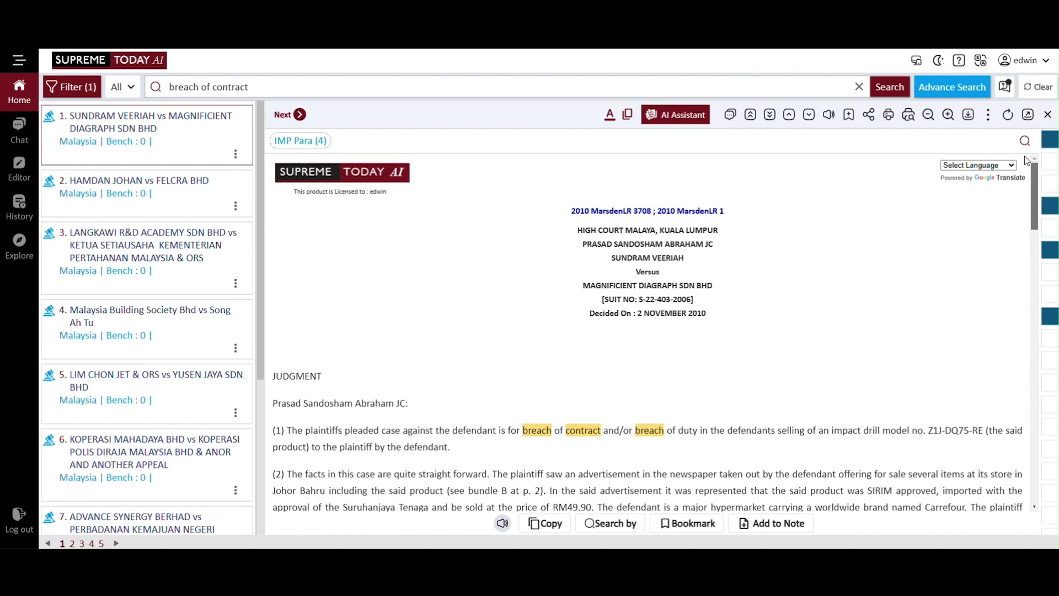
# Step: Have the AI Assistant explain the court's handling of breach of contract, then close its panel
pyautogui.click(675, 116)
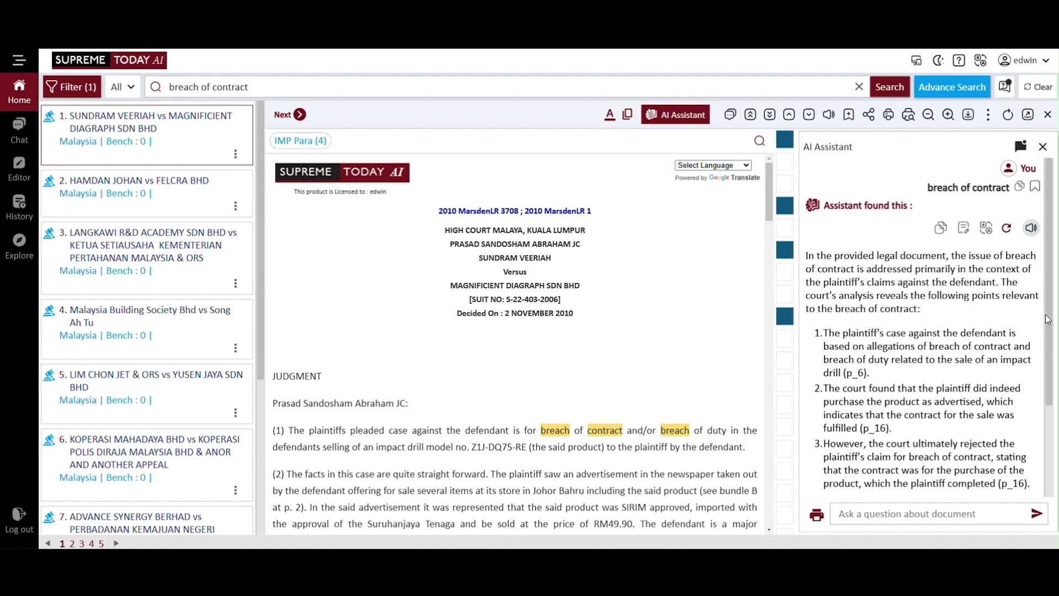
pyautogui.moveTo(1049, 304); pyautogui.dragTo(1044, 408)
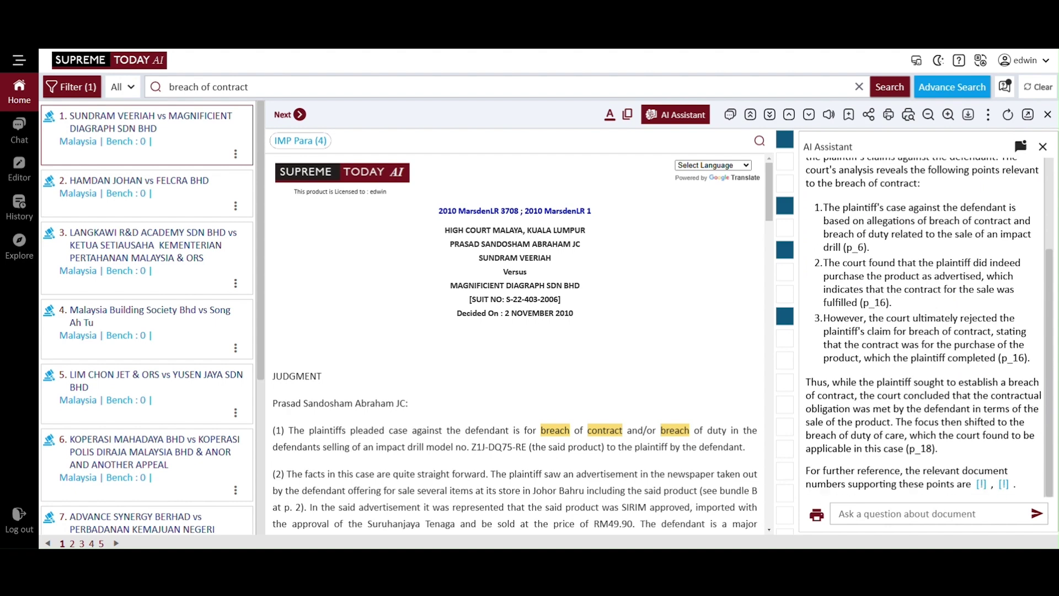
pyautogui.scroll(-5, 916, 496)
pyautogui.click(1042, 147)
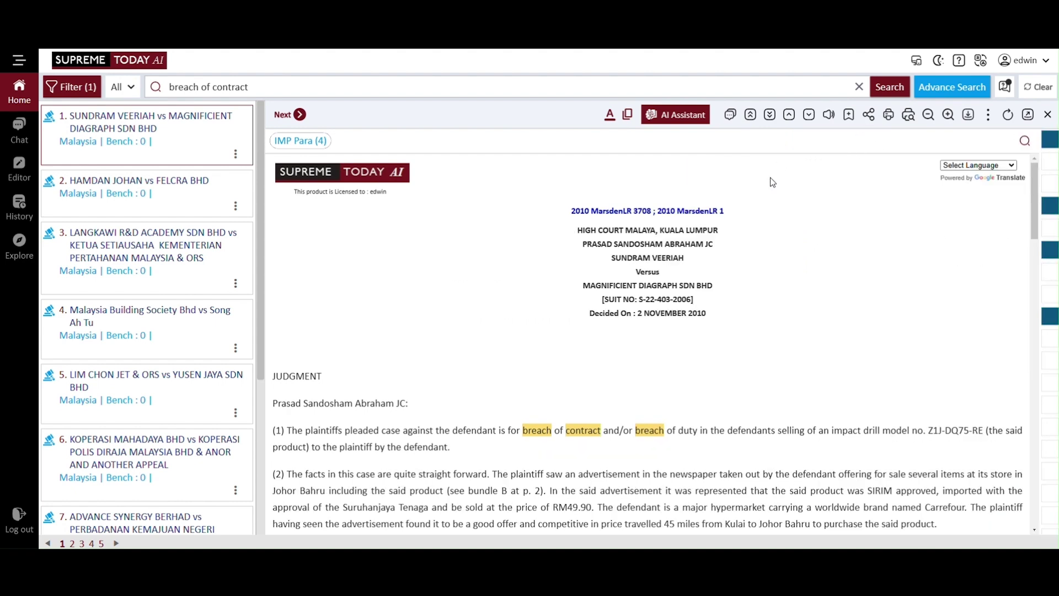
# Step: Search other cases by the sentence 'The rule that you are to love you neighbour becomes in law:'
pyautogui.scroll(-7, 770, 178)
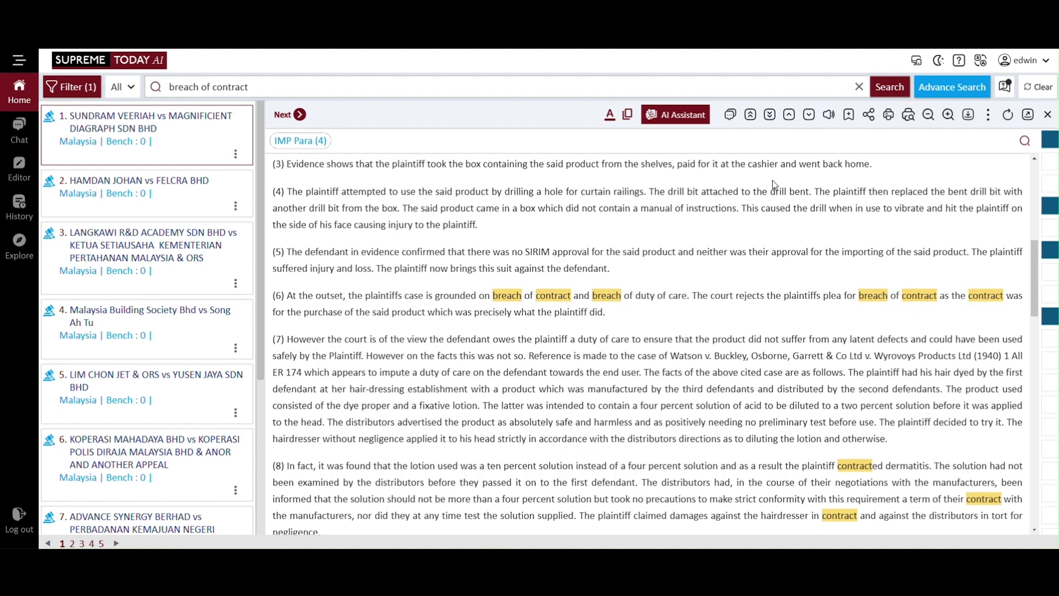
pyautogui.scroll(-10, 772, 180)
pyautogui.moveTo(284, 396); pyautogui.dragTo(540, 397)
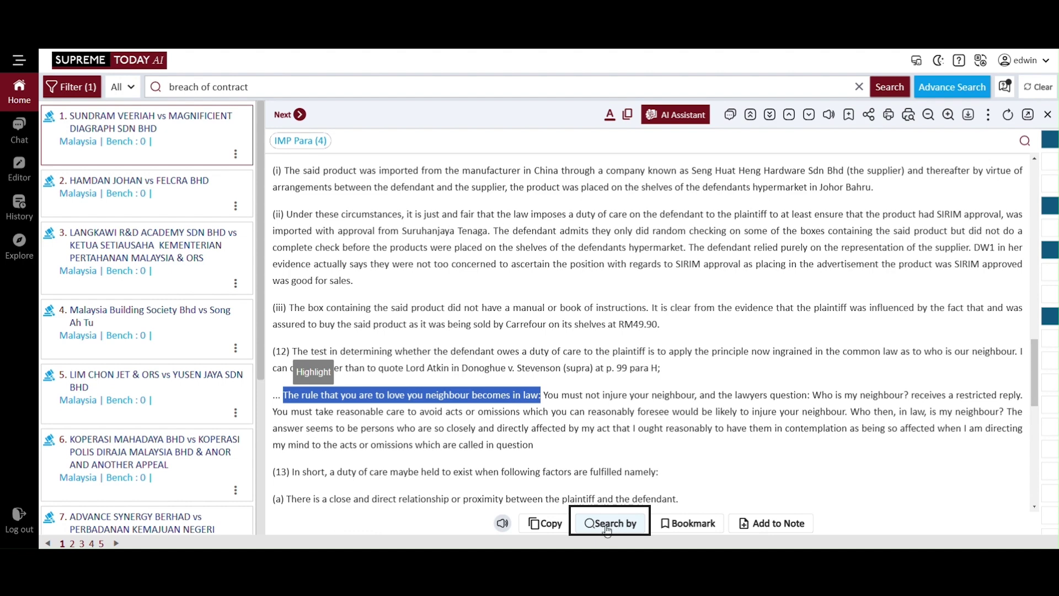
pyautogui.click(607, 529)
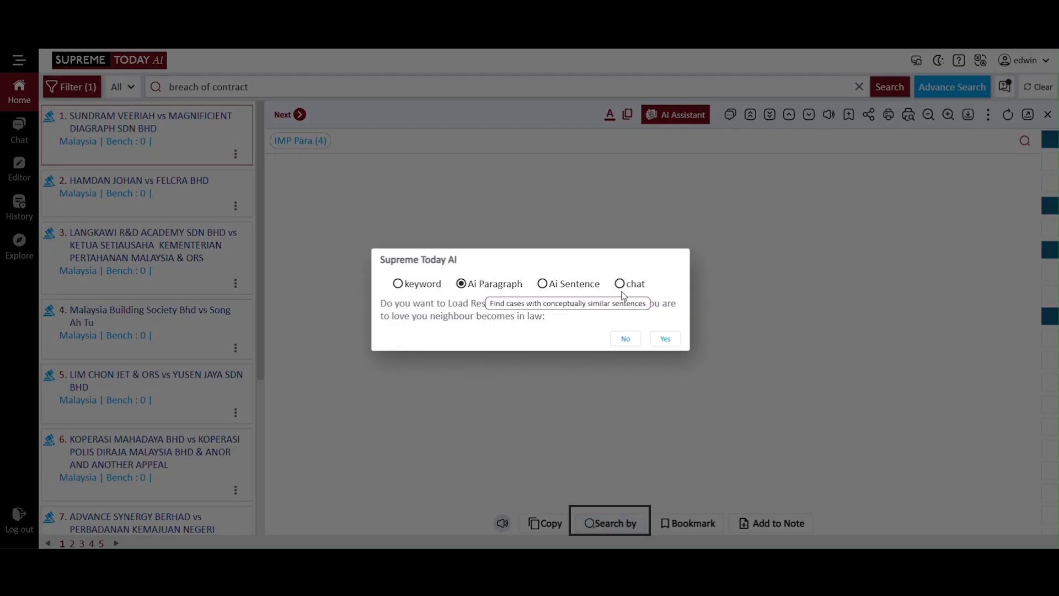
pyautogui.click(665, 340)
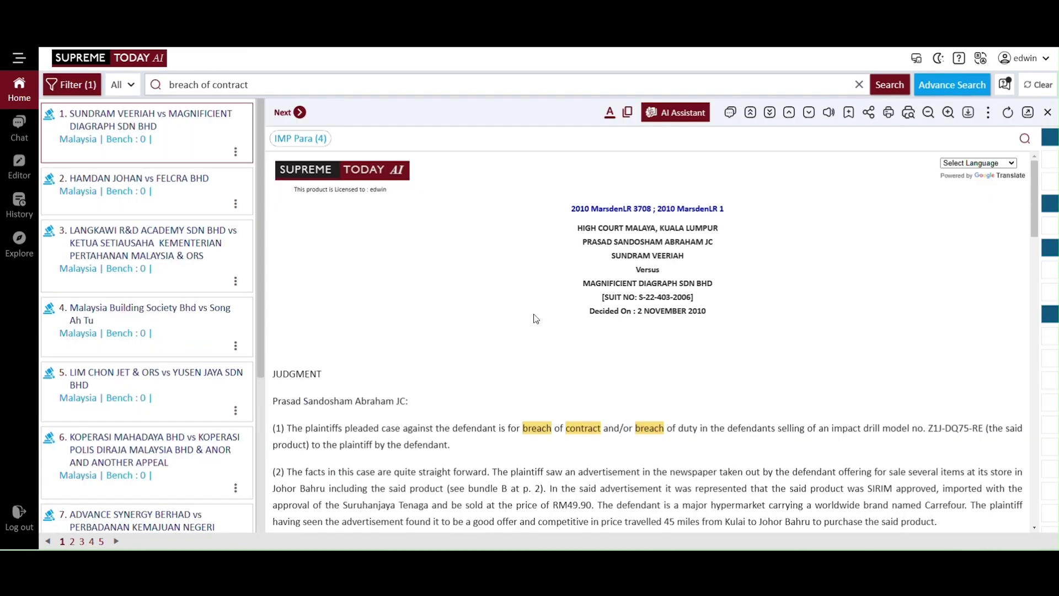
# Step: Look up the legal dictionary definition of 'contemplation' in paragraph (12) of the judgment
pyautogui.scroll(-5, 465, 339)
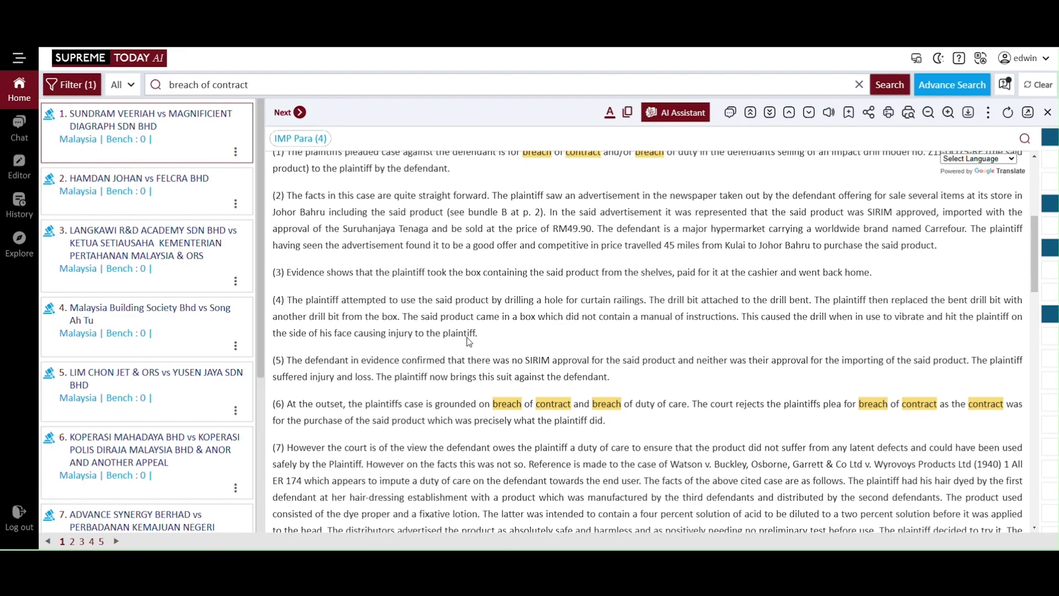
pyautogui.scroll(-10, 467, 336)
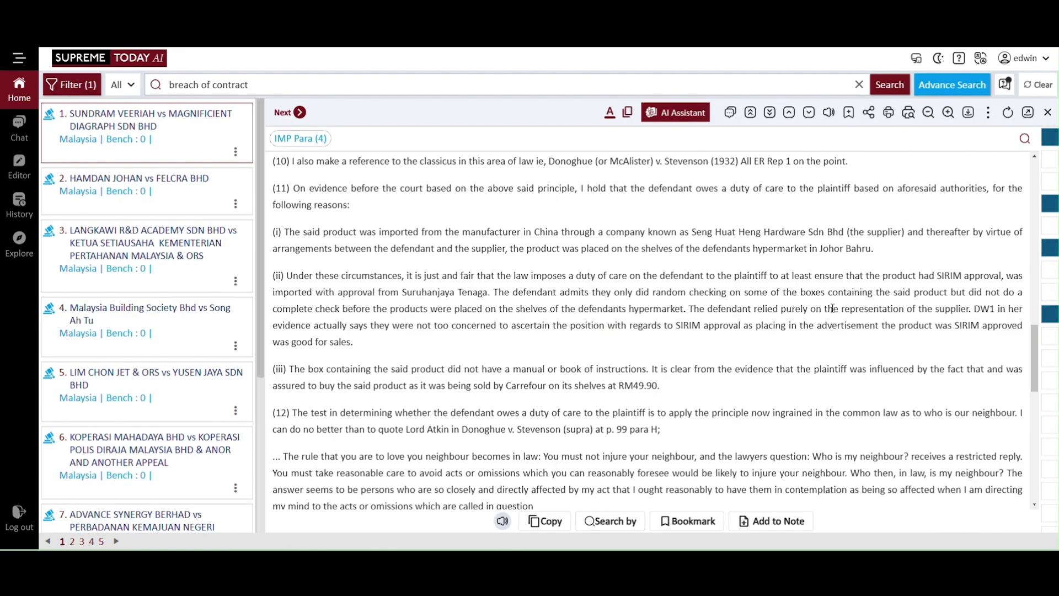
pyautogui.scroll(-1, 832, 307)
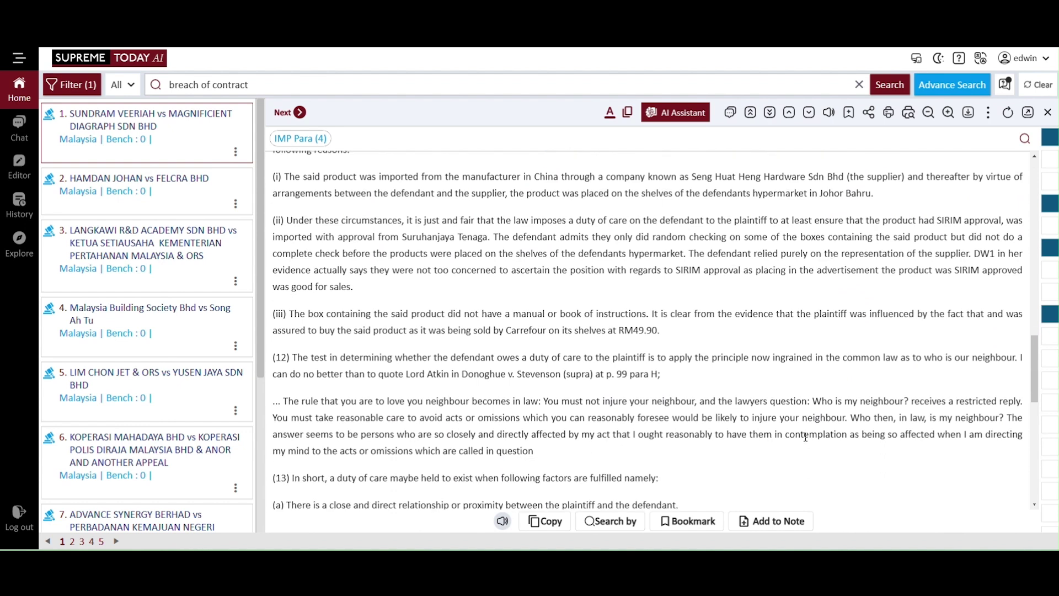
pyautogui.doubleClick(805, 437)
pyautogui.click(816, 412)
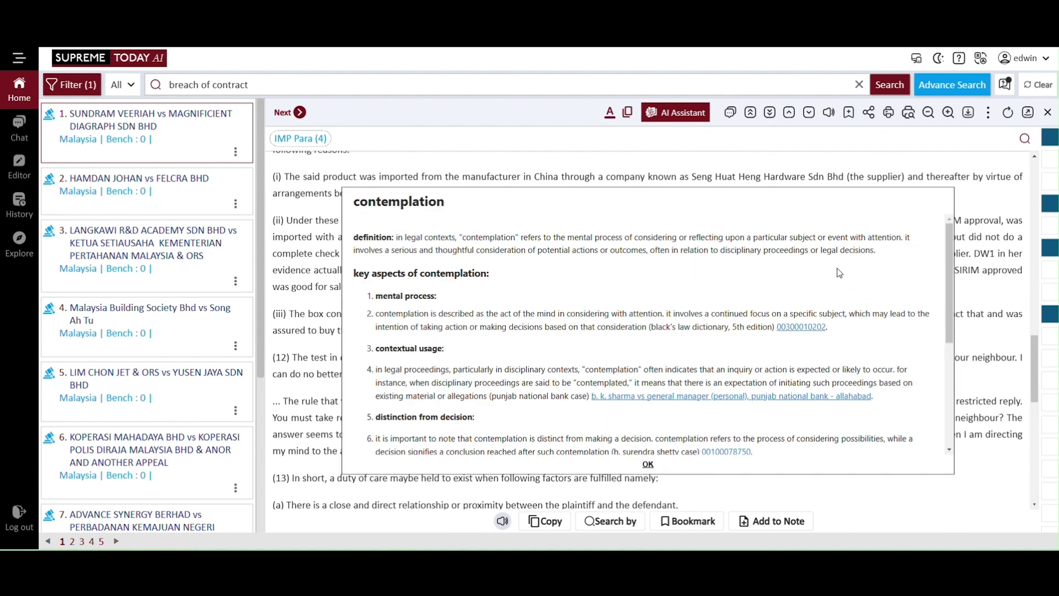
pyautogui.moveTo(944, 301); pyautogui.dragTo(928, 278)
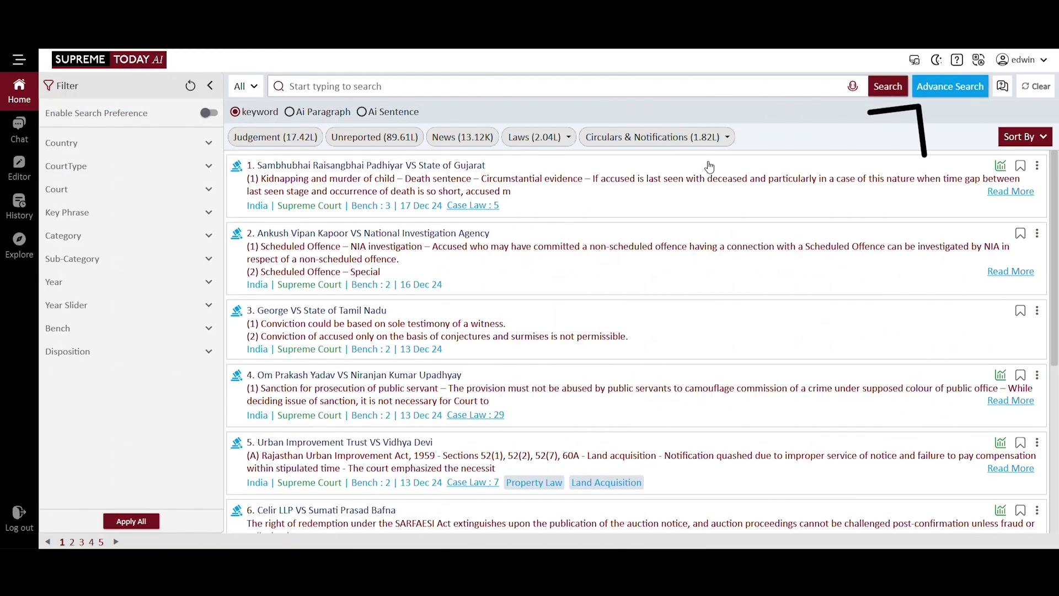
# Step: In Advance Search's Acts tab, filter the list by 'COMPANIES ACT' and scroll back to the top
pyautogui.click(939, 90)
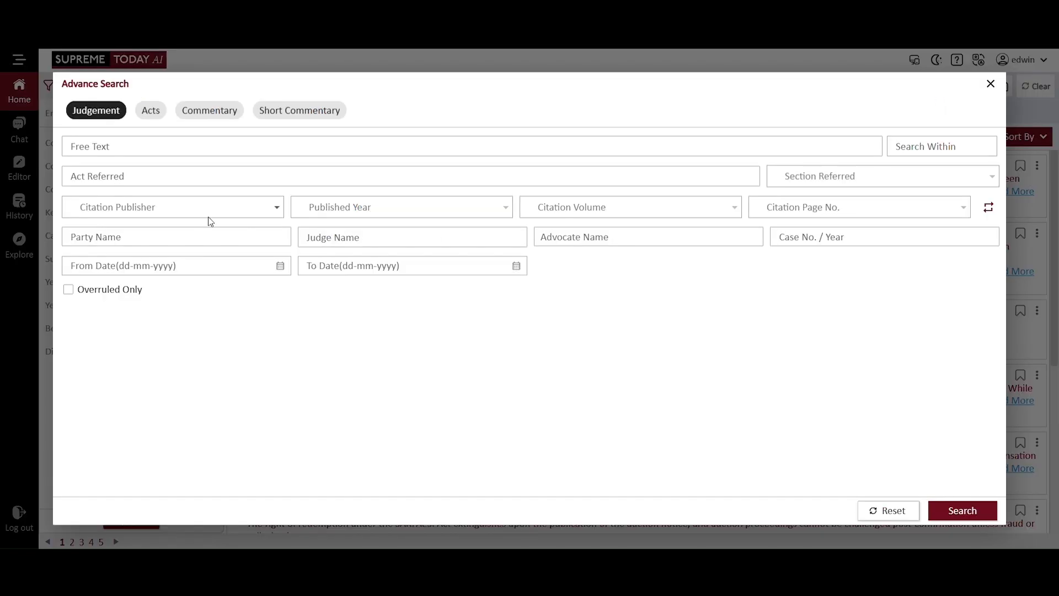
pyautogui.click(150, 113)
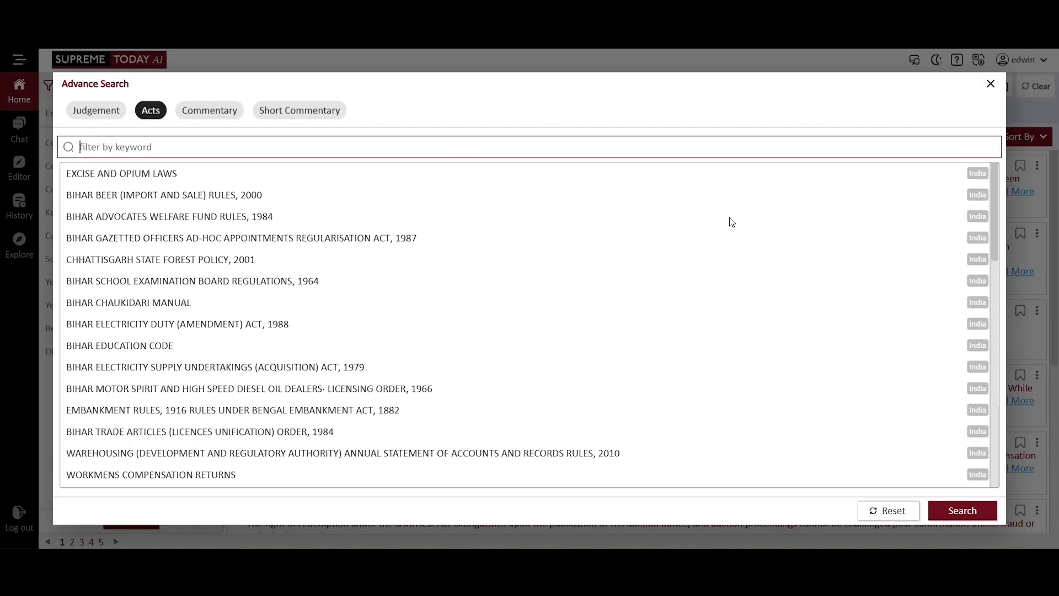
pyautogui.scroll(-3, 663, 284)
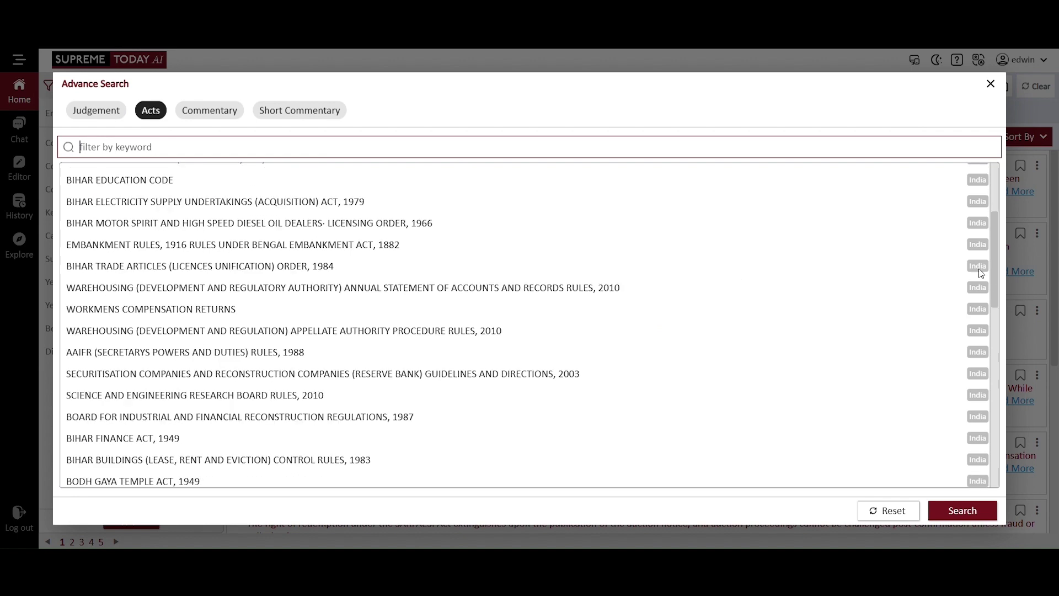
pyautogui.scroll(-10, 386, 264)
pyautogui.write('C')
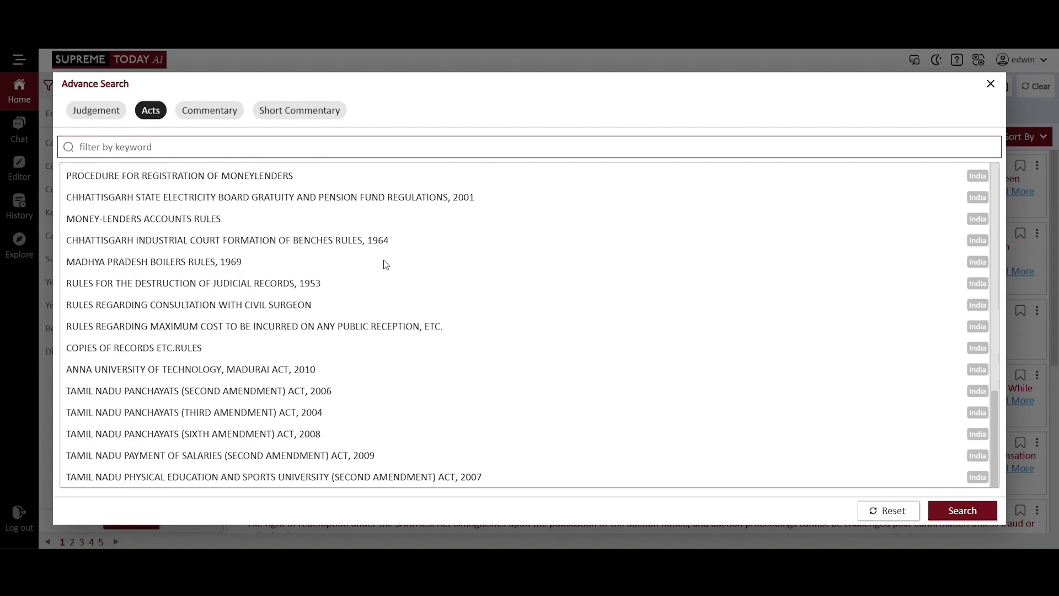
pyautogui.write('OMPANIES ACT')
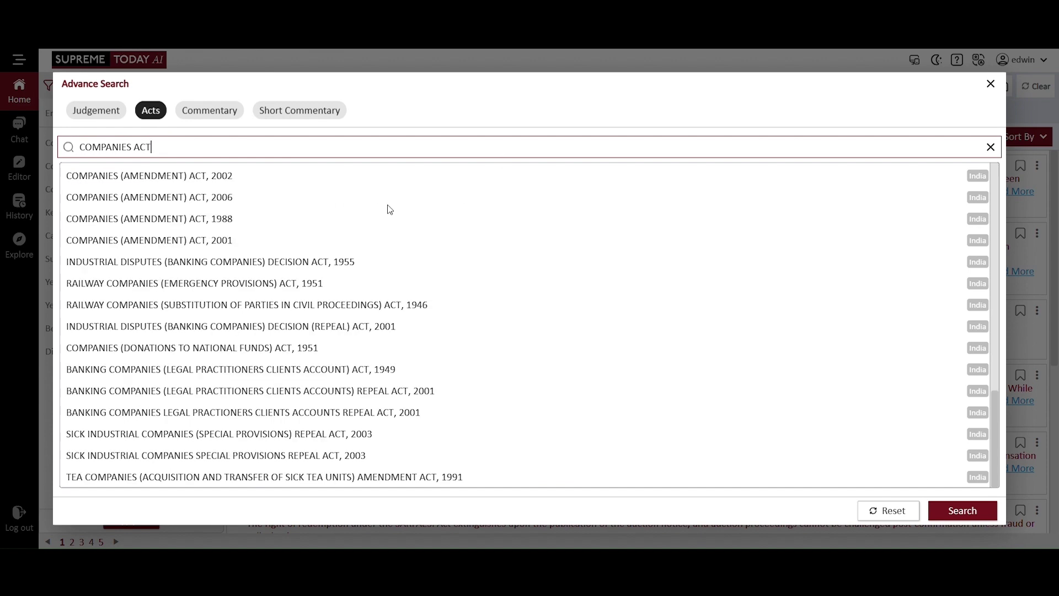
pyautogui.scroll(10, 390, 209)
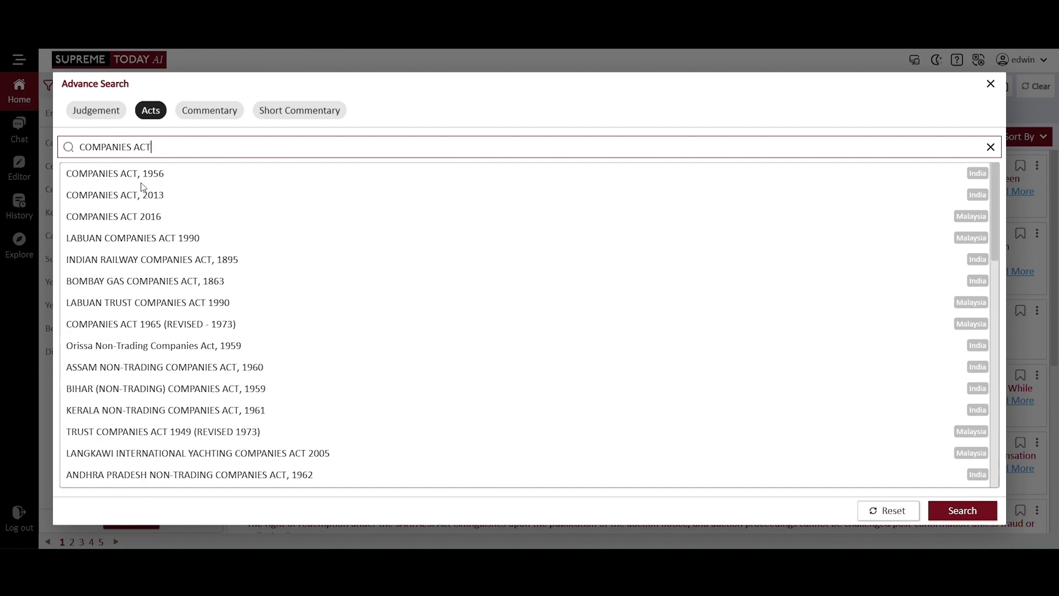
# Step: Open Companies Act 2016 at Section 60 and read down through Sections 60A, 60B and 60C
pyautogui.click(135, 217)
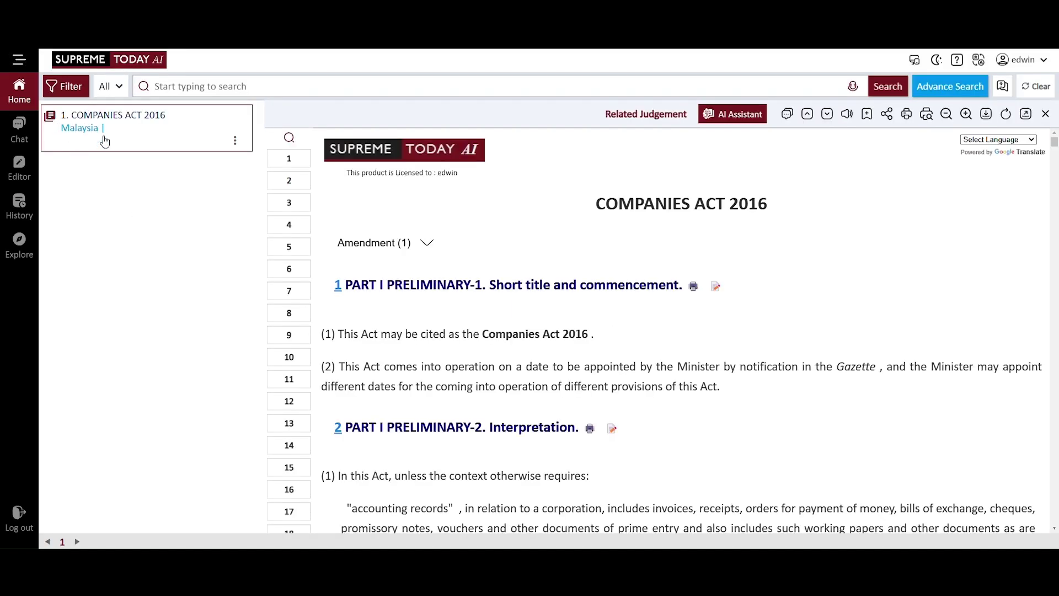
pyautogui.scroll(-4, 617, 222)
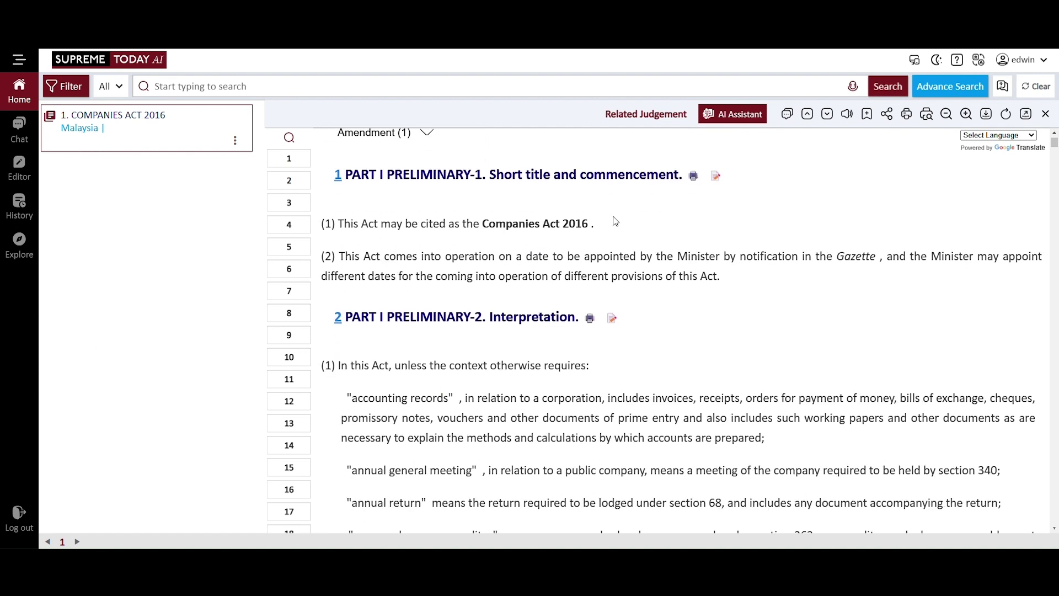
pyautogui.scroll(-8, 286, 317)
pyautogui.moveTo(316, 168); pyautogui.dragTo(312, 192)
pyautogui.click(291, 277)
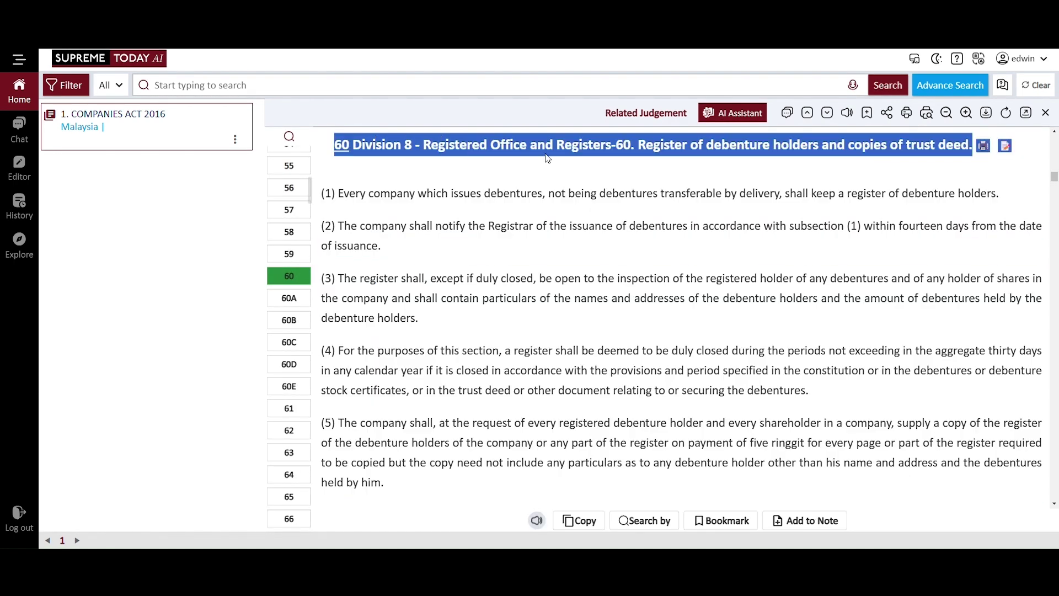
pyautogui.scroll(-7, 568, 277)
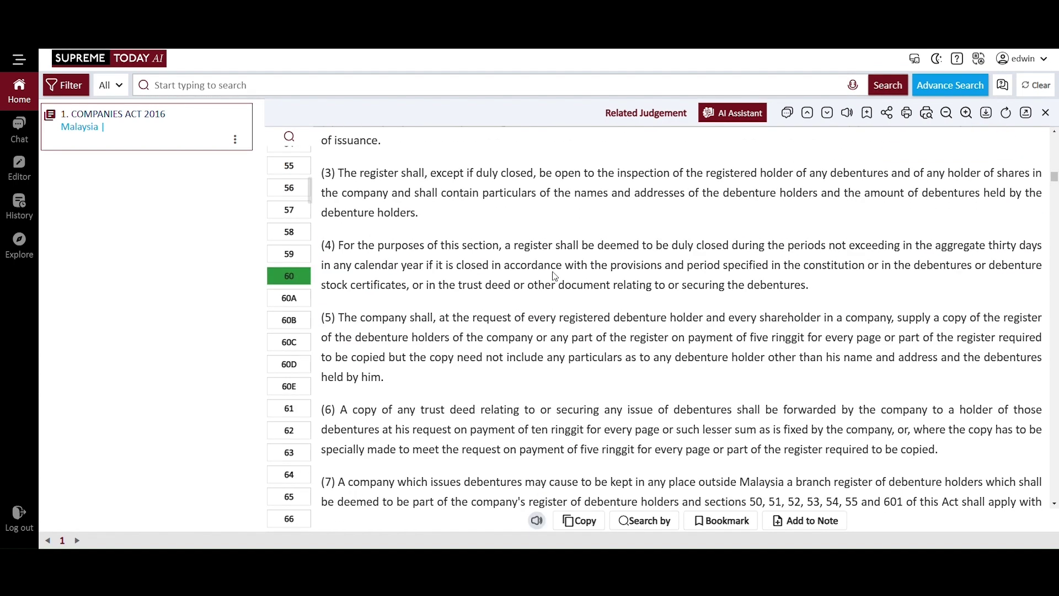
pyautogui.scroll(-7, 559, 269)
pyautogui.scroll(-6, 559, 269)
pyautogui.scroll(-6, 560, 273)
pyautogui.scroll(-6, 559, 273)
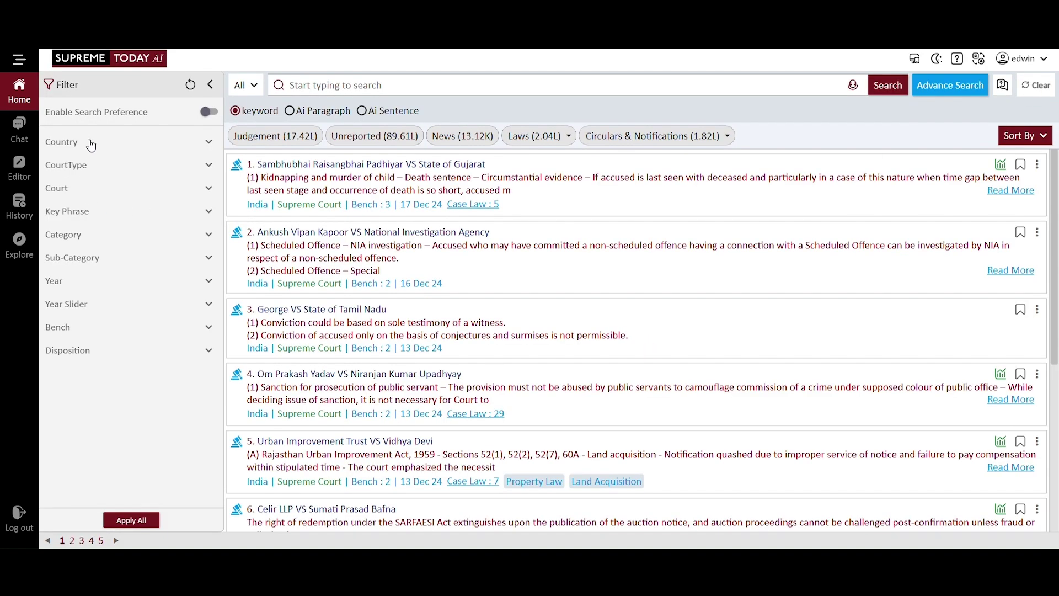
# Step: Expand the Country filter on the results page to choose Malaysia
pyautogui.click(90, 142)
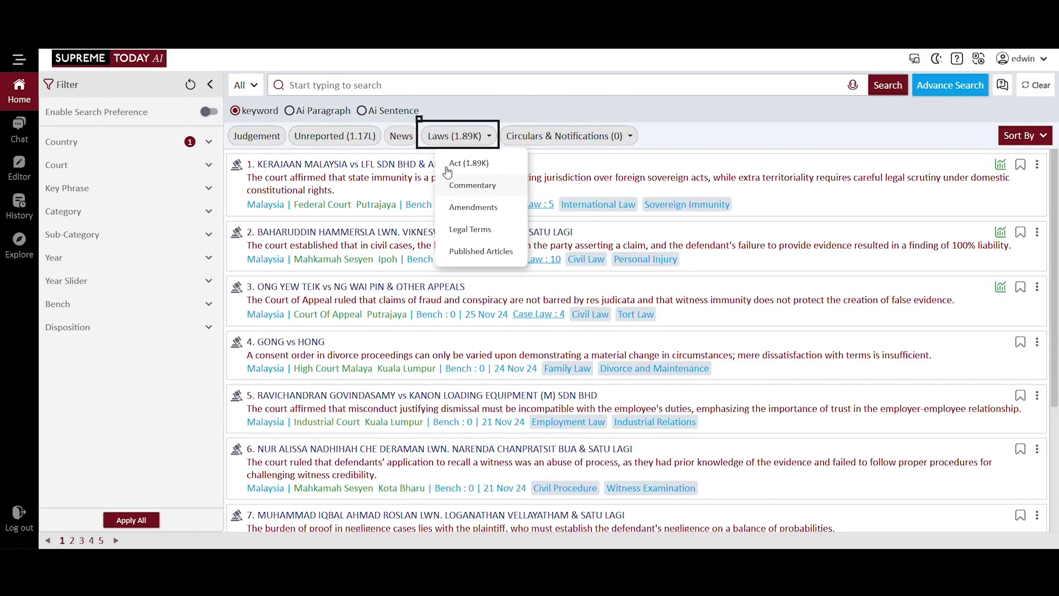
# Step: Narrow the Laws results to Acts only
pyautogui.click(468, 169)
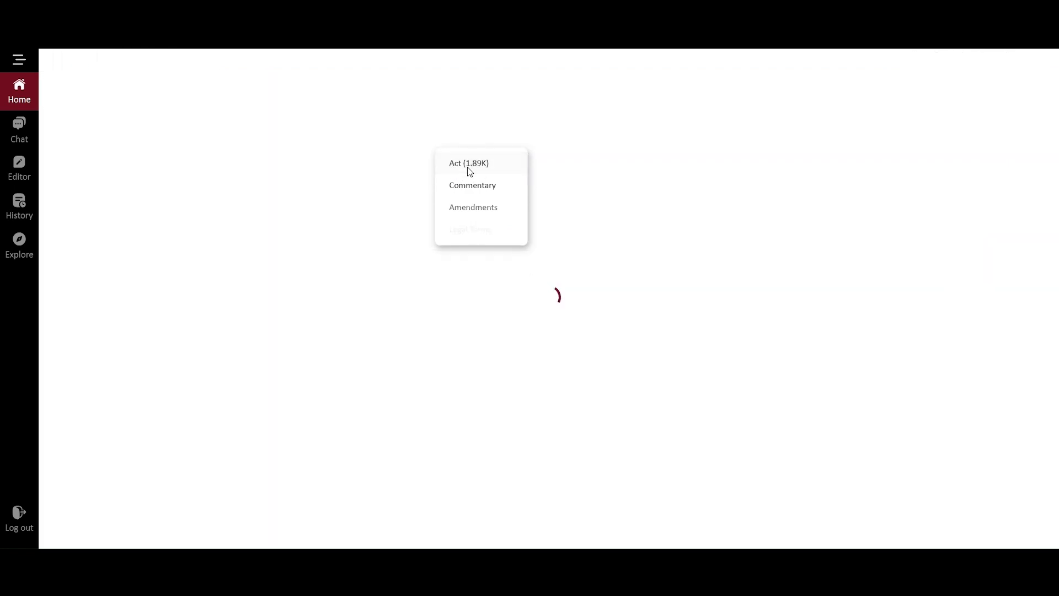
pyautogui.scroll(-1, 446, 212)
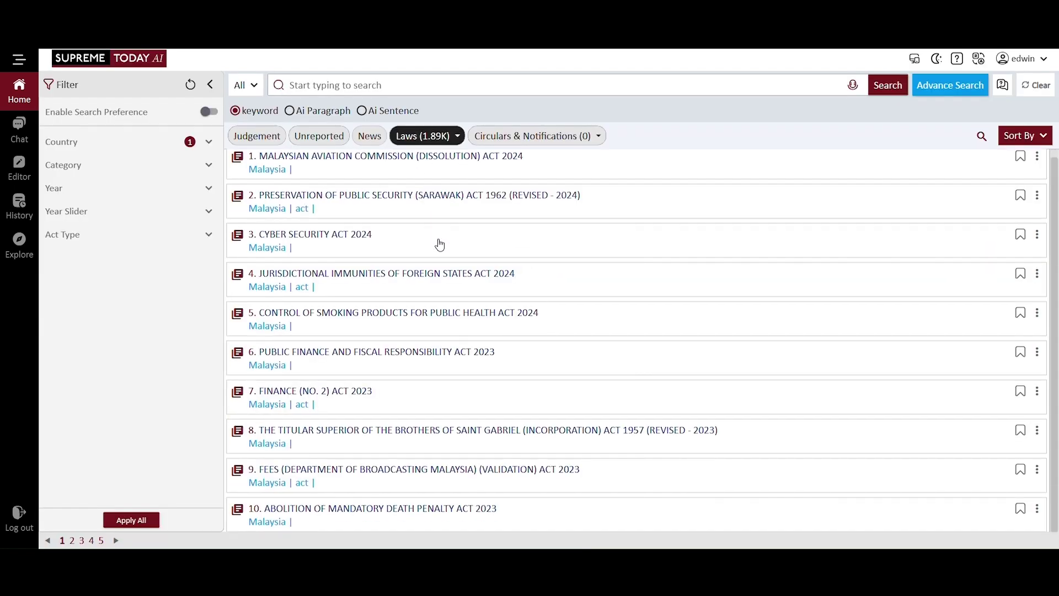
pyautogui.scroll(1, 439, 244)
pyautogui.scroll(-1, 338, 349)
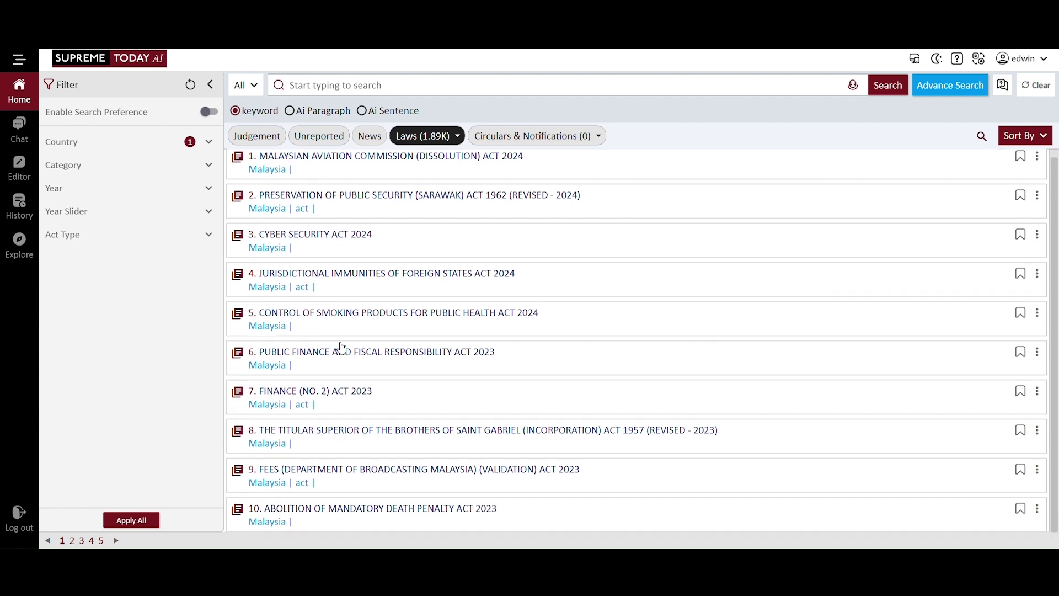
# Step: Browse Act result pages 2, 3 and 5, then search for 'companies act'
pyautogui.click(72, 540)
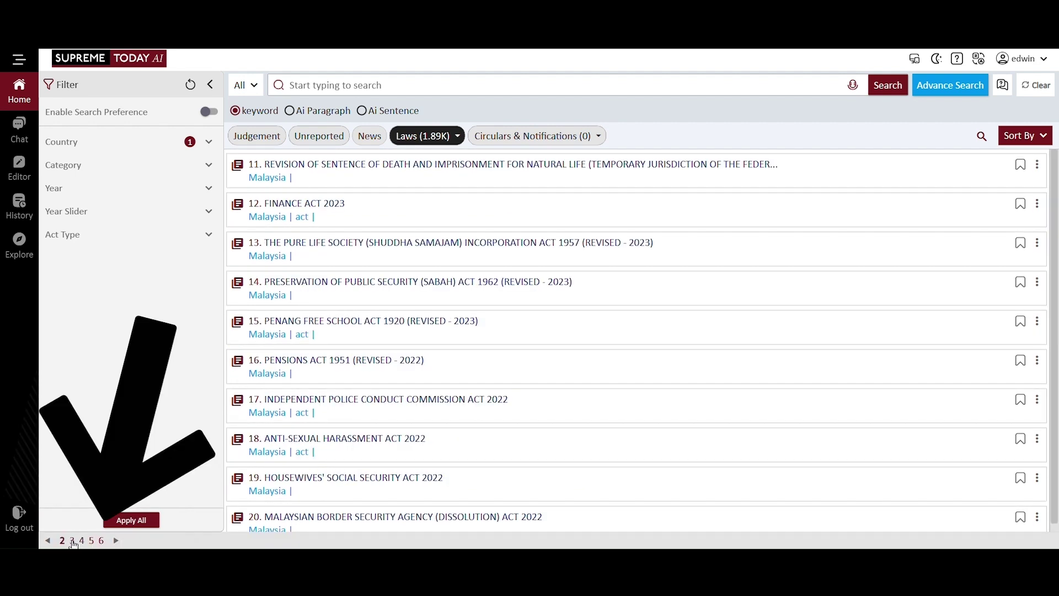
pyautogui.click(72, 540)
pyautogui.click(82, 541)
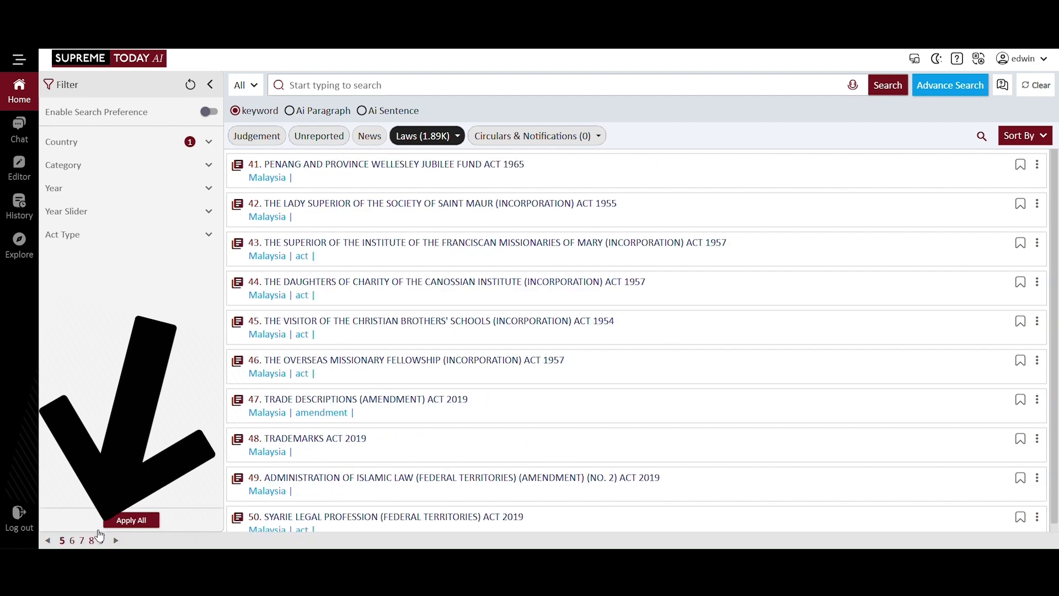
pyautogui.click(348, 84)
pyautogui.write('co')
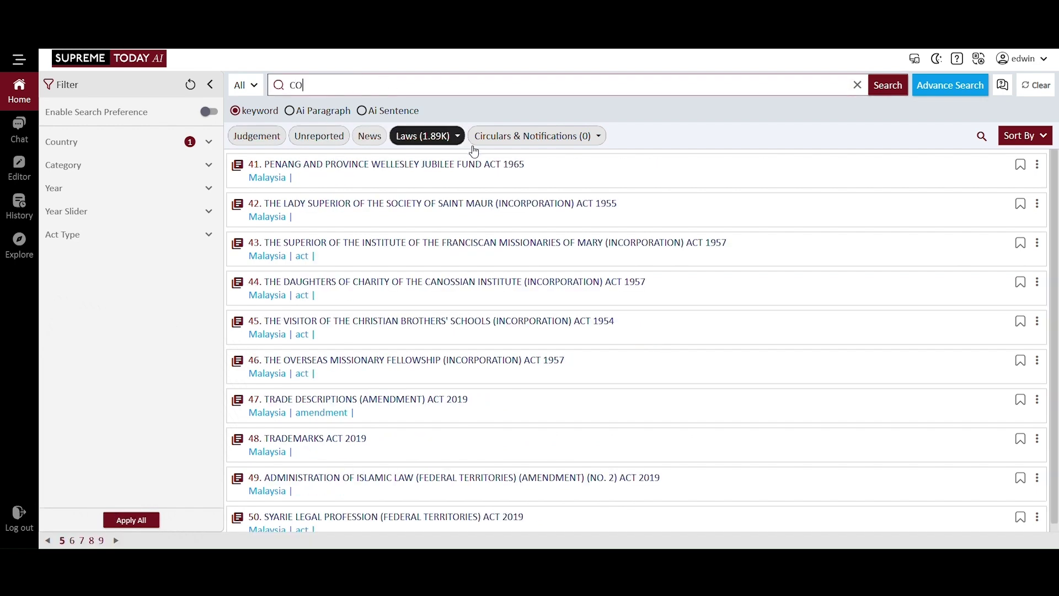
pyautogui.write('m')
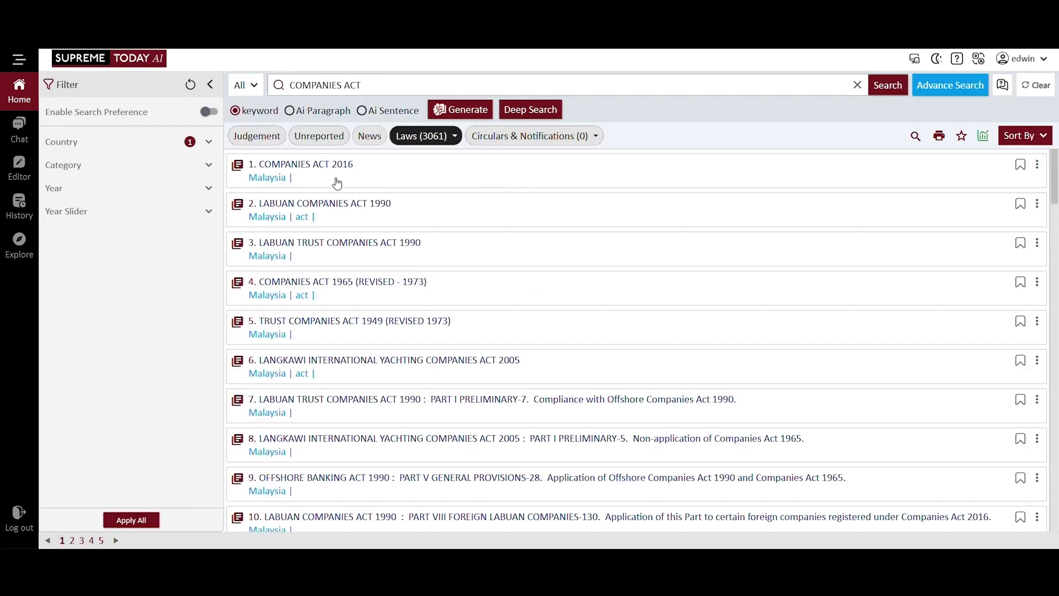
# Step: Open Companies Act 2016 from the results and scroll through it
pyautogui.click(336, 182)
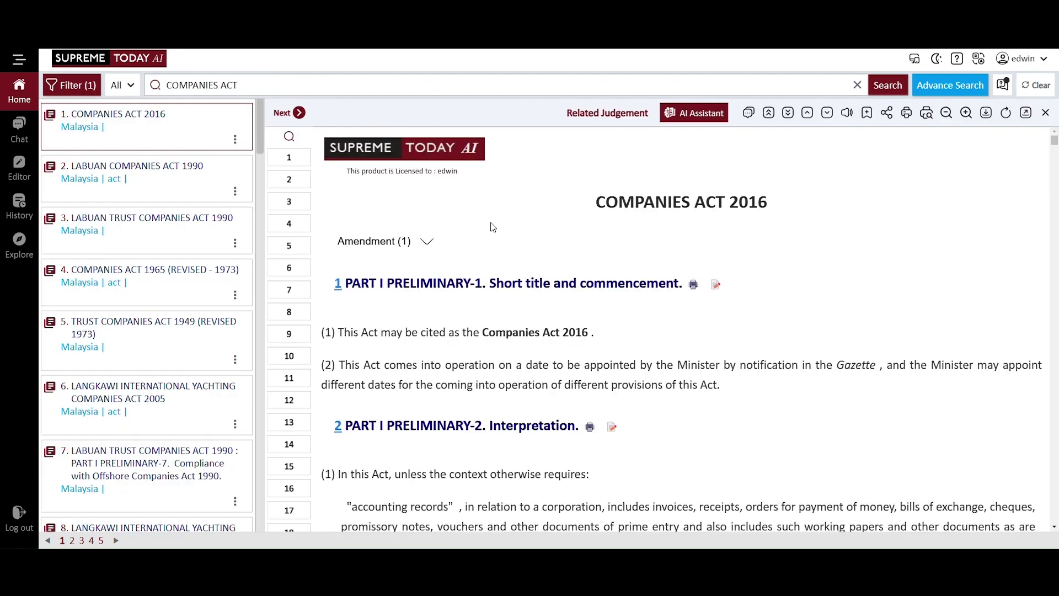
pyautogui.scroll(-5, 493, 227)
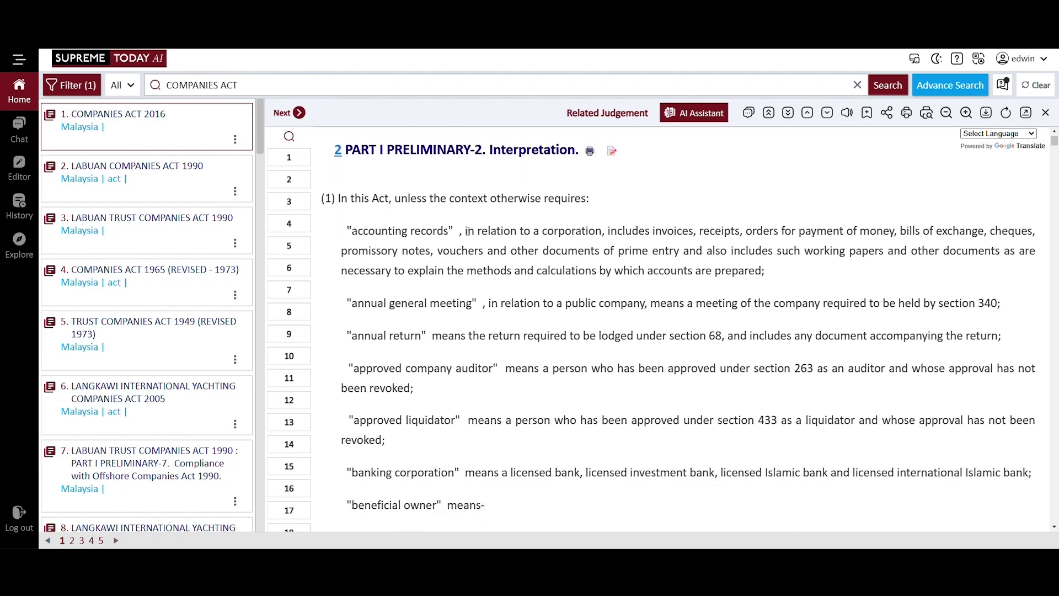
pyautogui.scroll(-4, 467, 231)
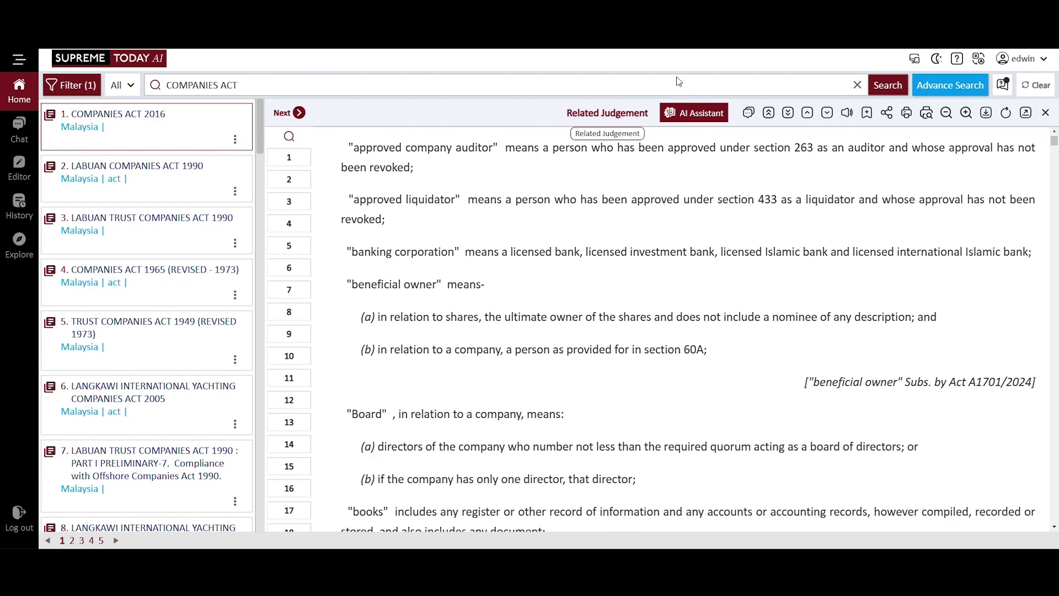
# Step: Review the AI Assistant chat history for the Act, including the Section 7 related-corporations answer
pyautogui.click(692, 114)
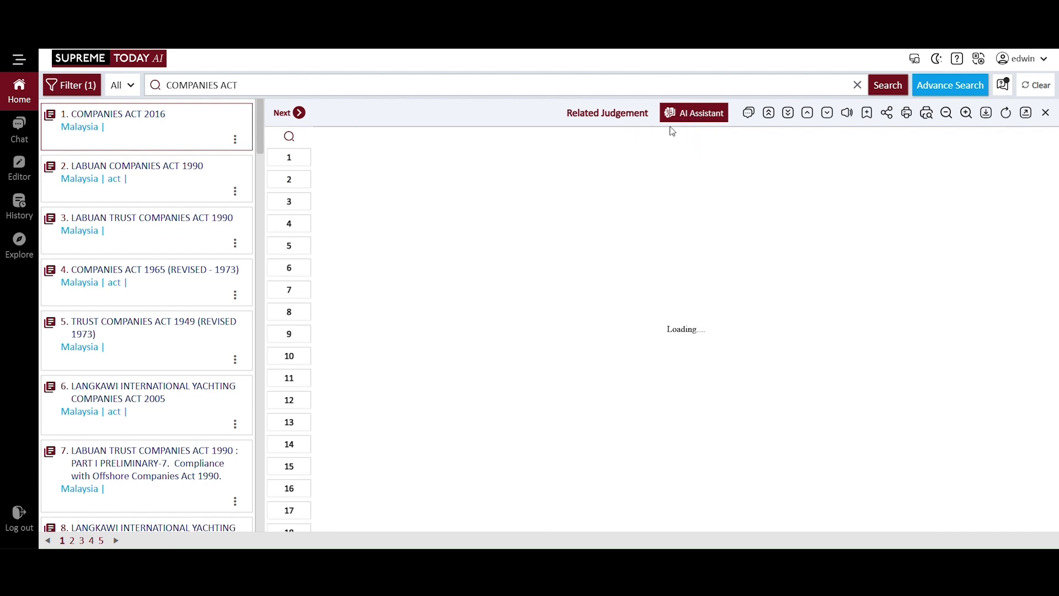
pyautogui.scroll(-3, 873, 258)
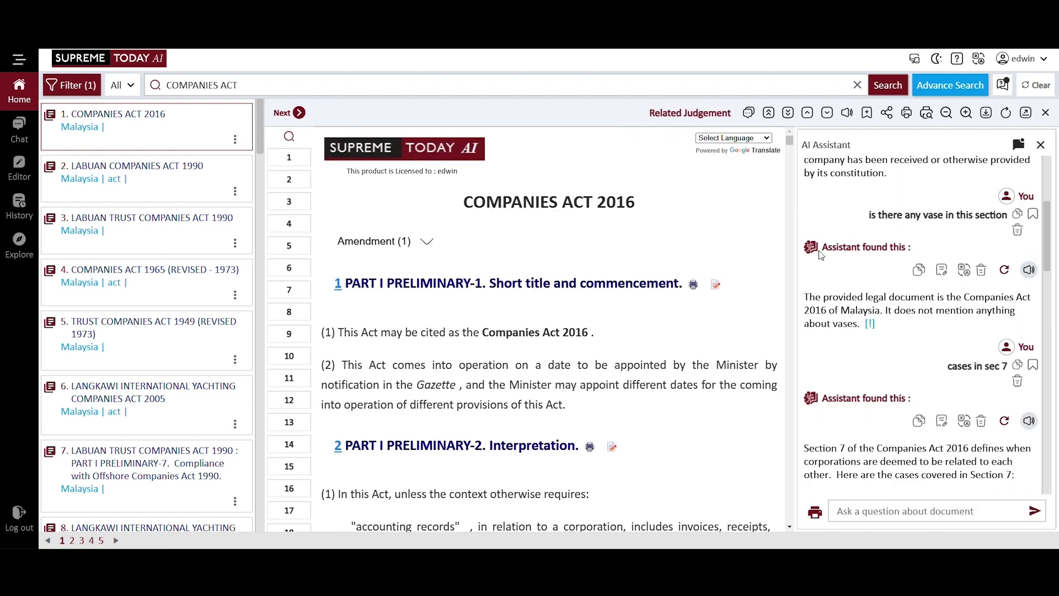
pyautogui.scroll(-5, 820, 255)
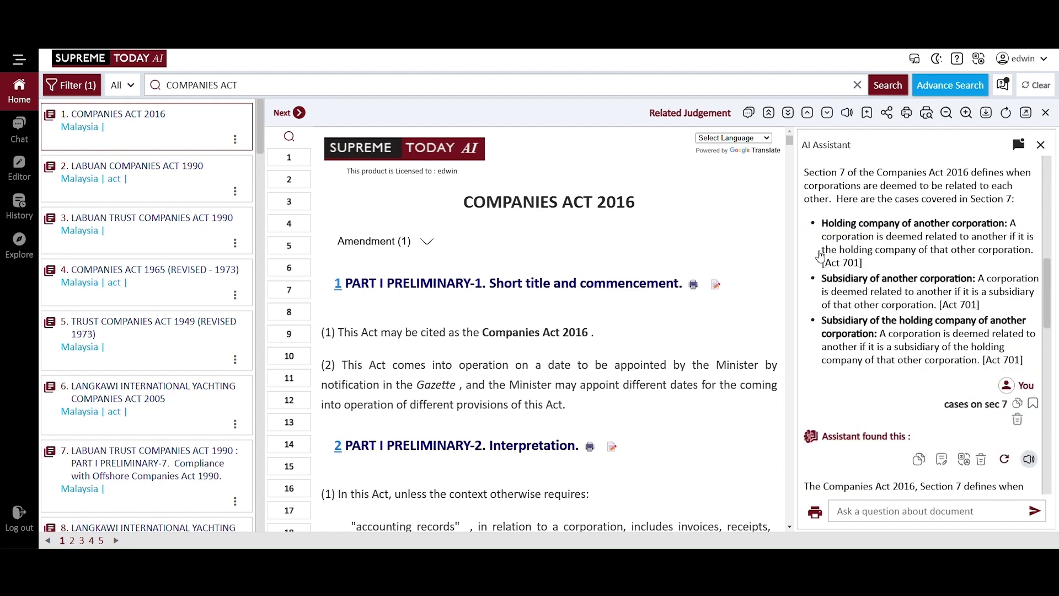
pyautogui.scroll(-6, 820, 254)
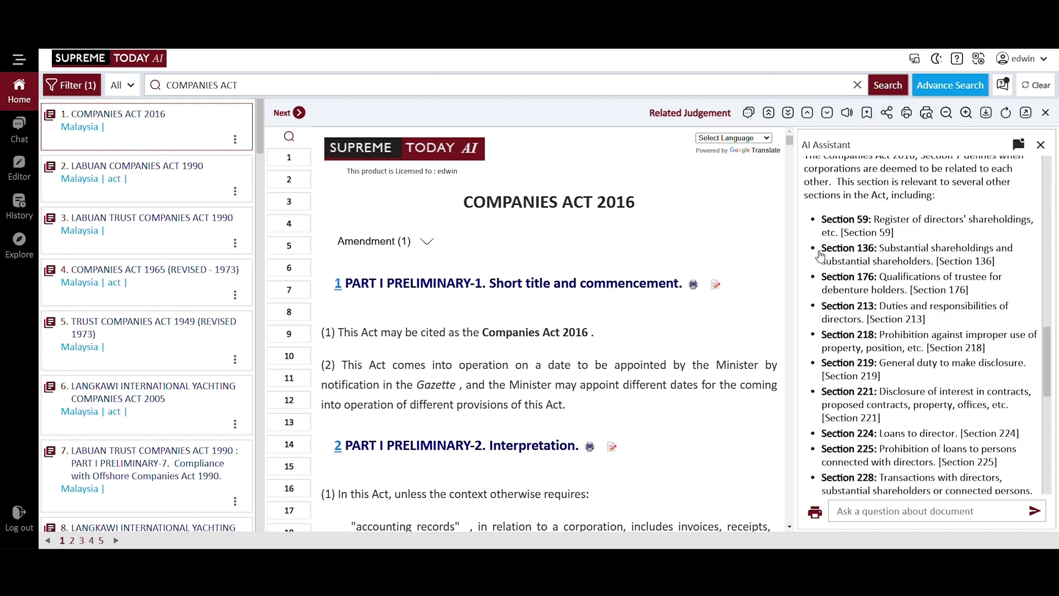
pyautogui.scroll(-7, 820, 255)
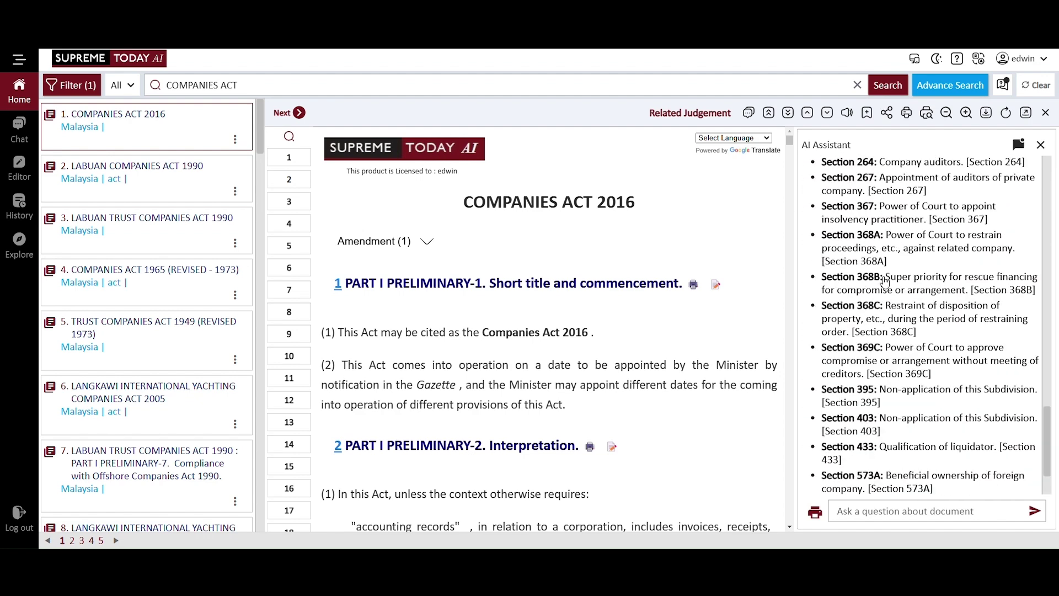
pyautogui.scroll(-2, 884, 281)
pyautogui.scroll(4, 867, 281)
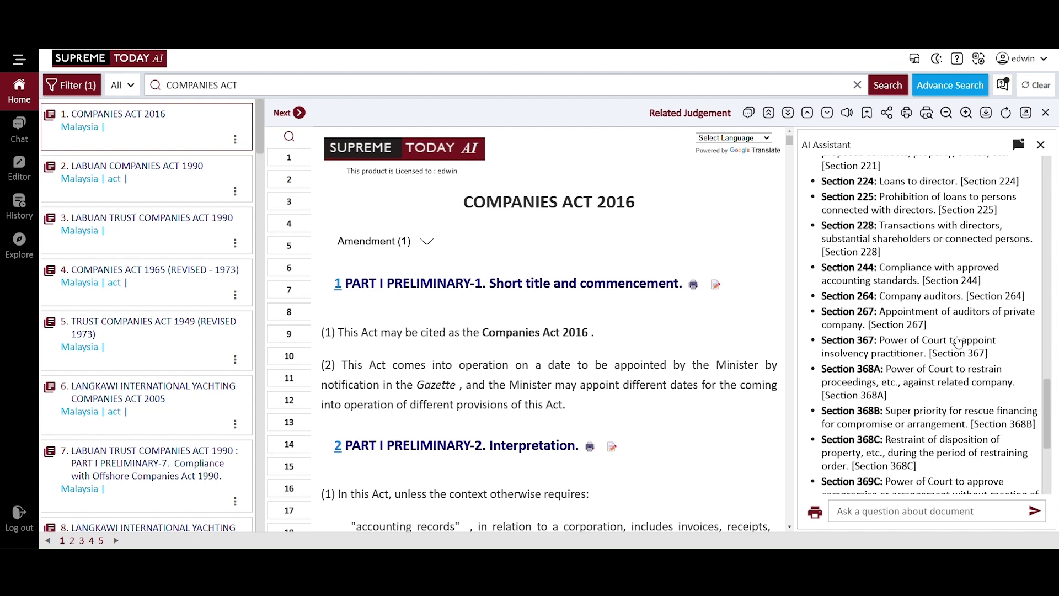
pyautogui.moveTo(1049, 444); pyautogui.dragTo(1033, 213)
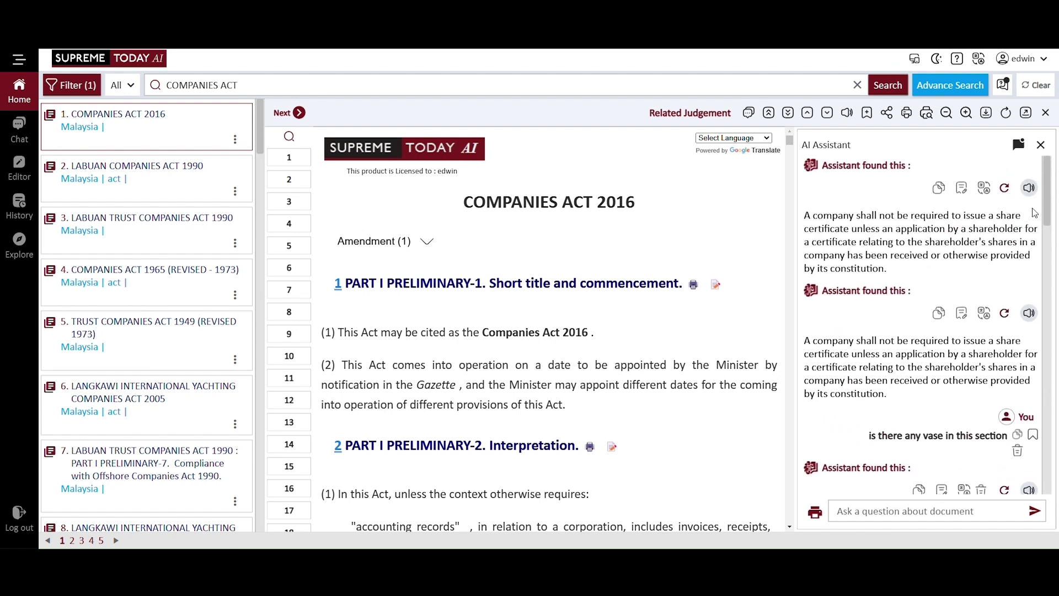
pyautogui.scroll(-5, 907, 270)
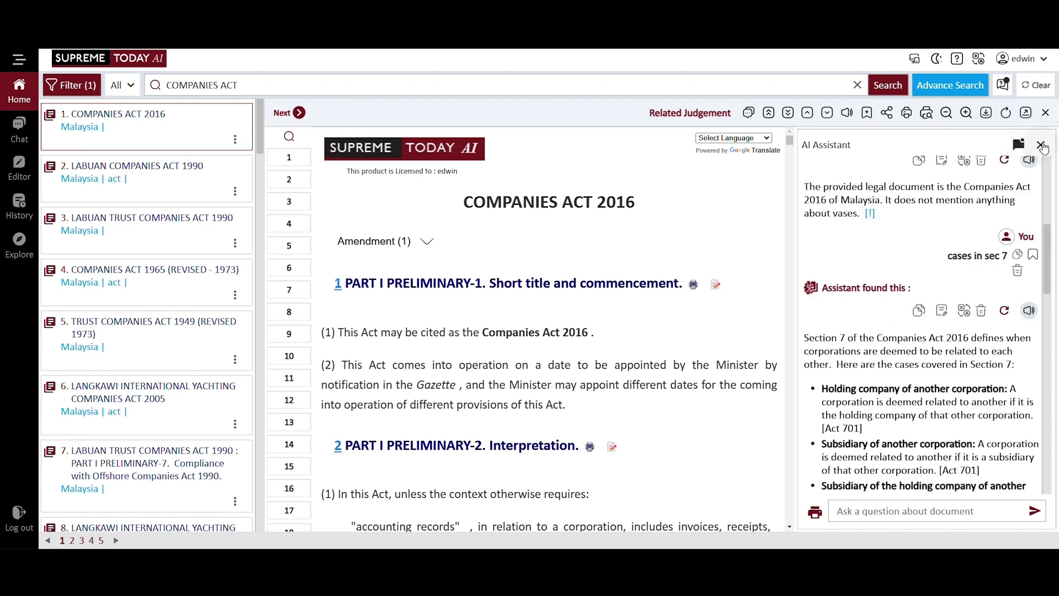
# Step: Close the AI Assistant chat and clear the search, restoring the December 2024 Supreme Court judgment list
pyautogui.click(1041, 146)
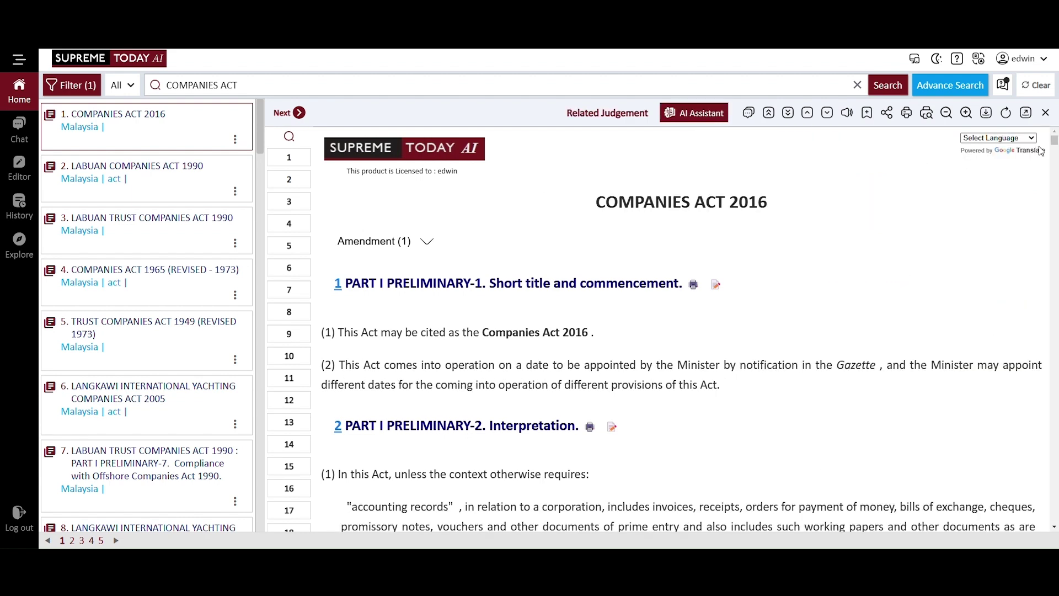
pyautogui.click(1048, 87)
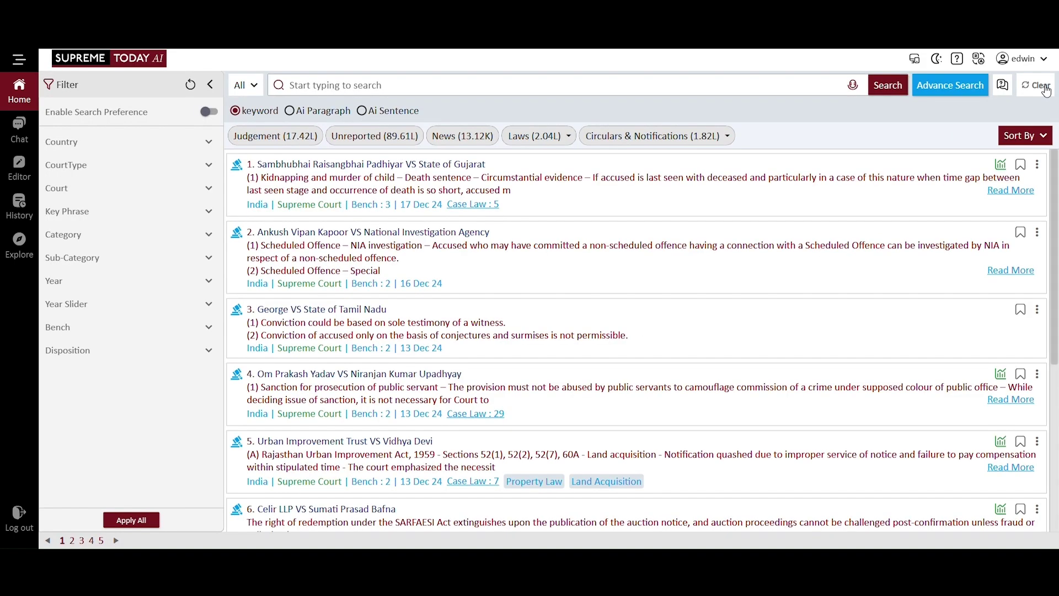